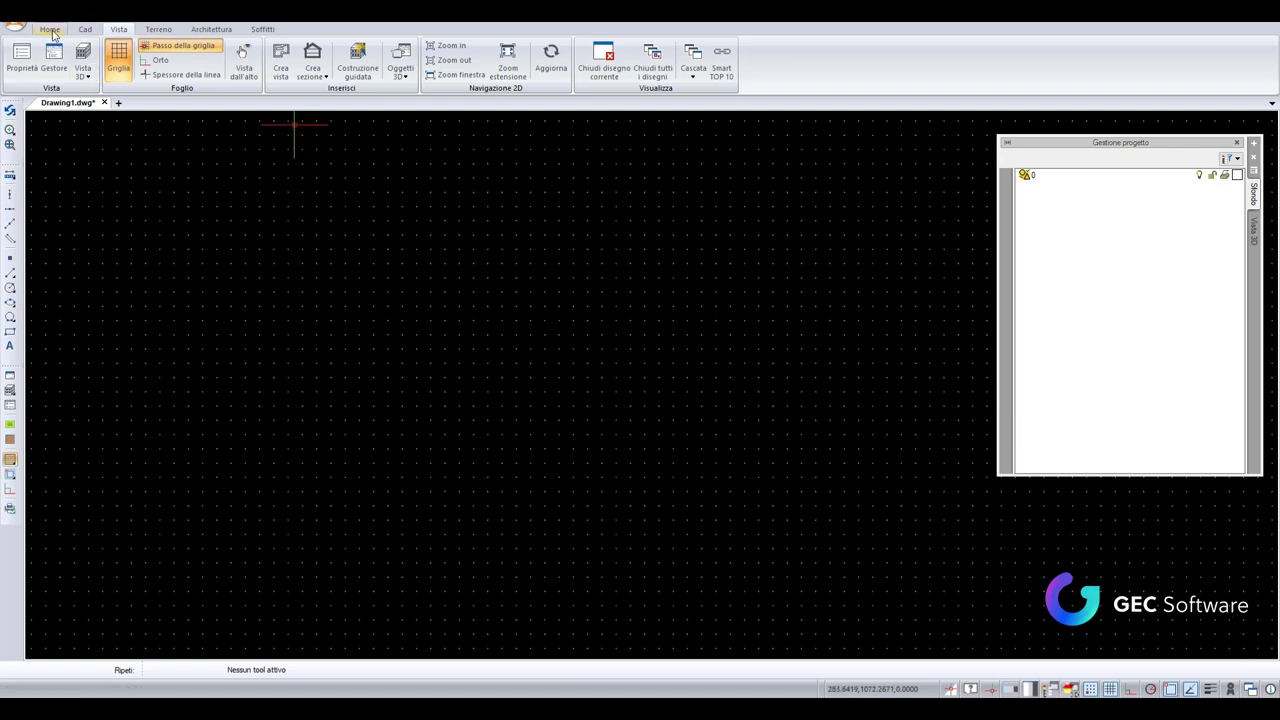
Step: Create a new blank drawing, then switch off Griglia and Passo della griglia
{"action": "left_click", "coordinate": [15, 25]}
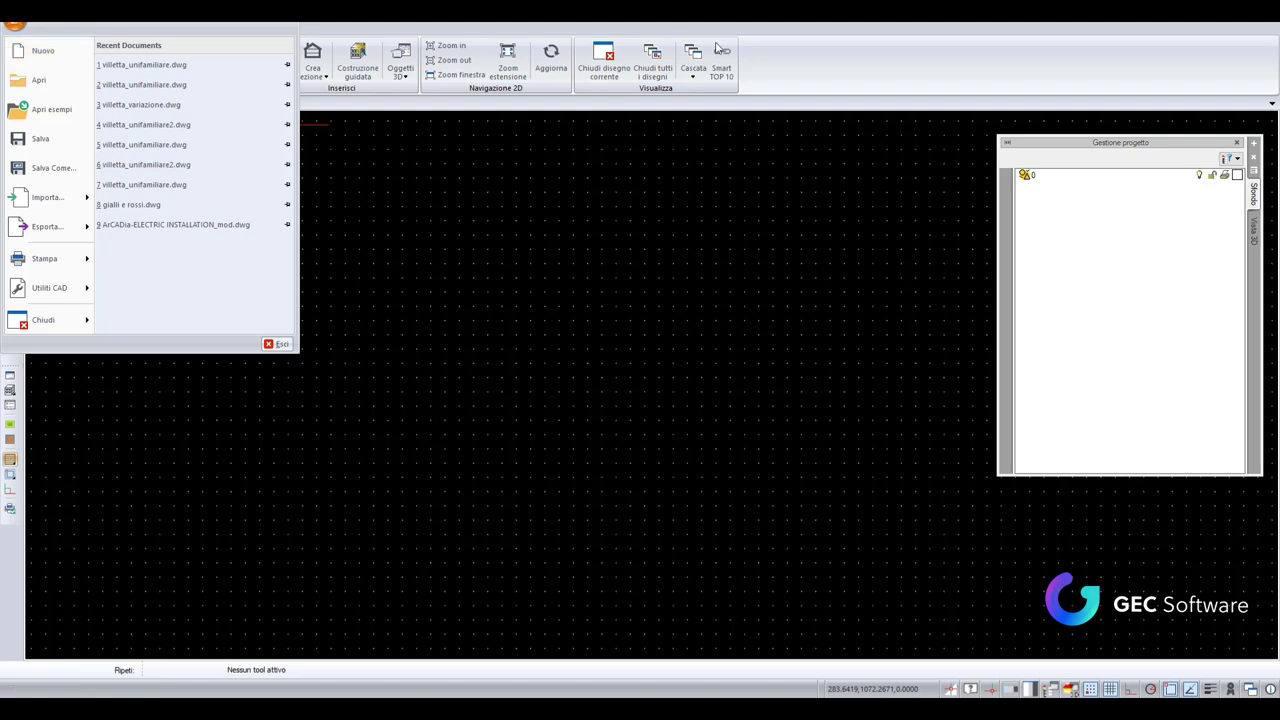
{"action": "left_click", "coordinate": [44, 52]}
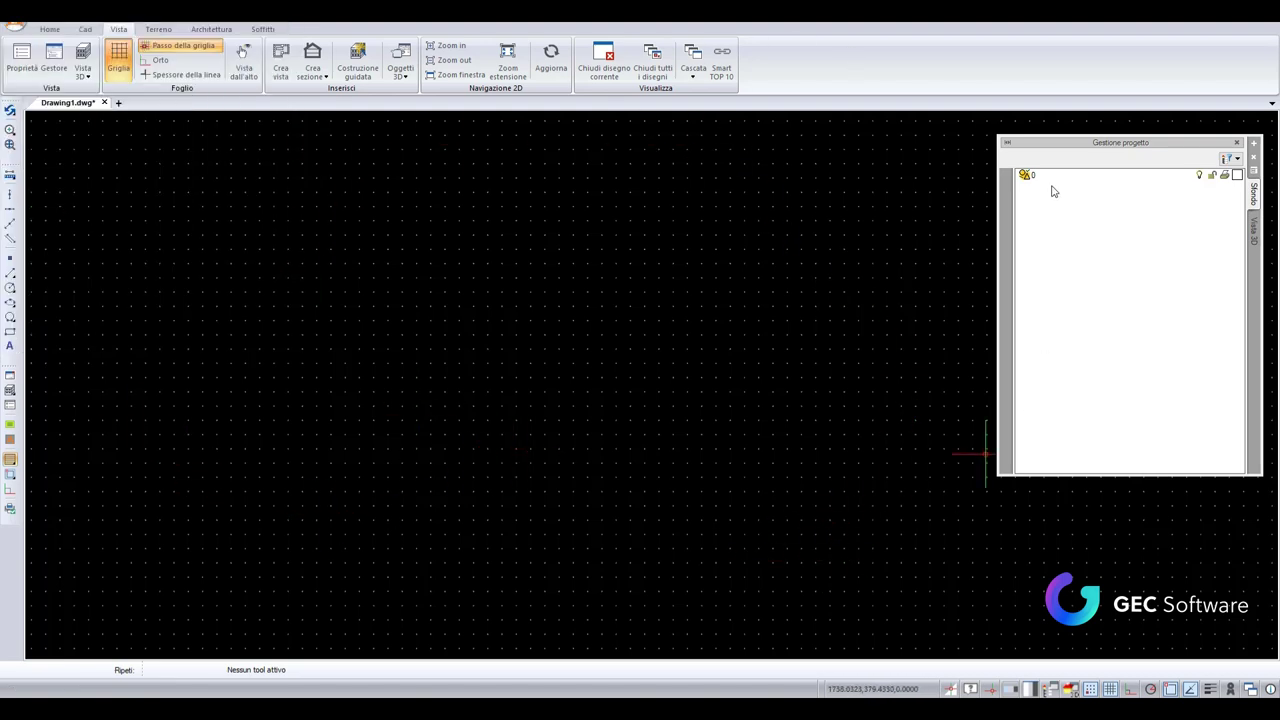
{"action": "mouse_move", "coordinate": [1119, 141]}
{"action": "left_mouse_down"}
{"action": "mouse_move", "coordinate": [1096, 142]}
{"action": "mouse_move", "coordinate": [1130, 124]}
{"action": "left_mouse_up"}
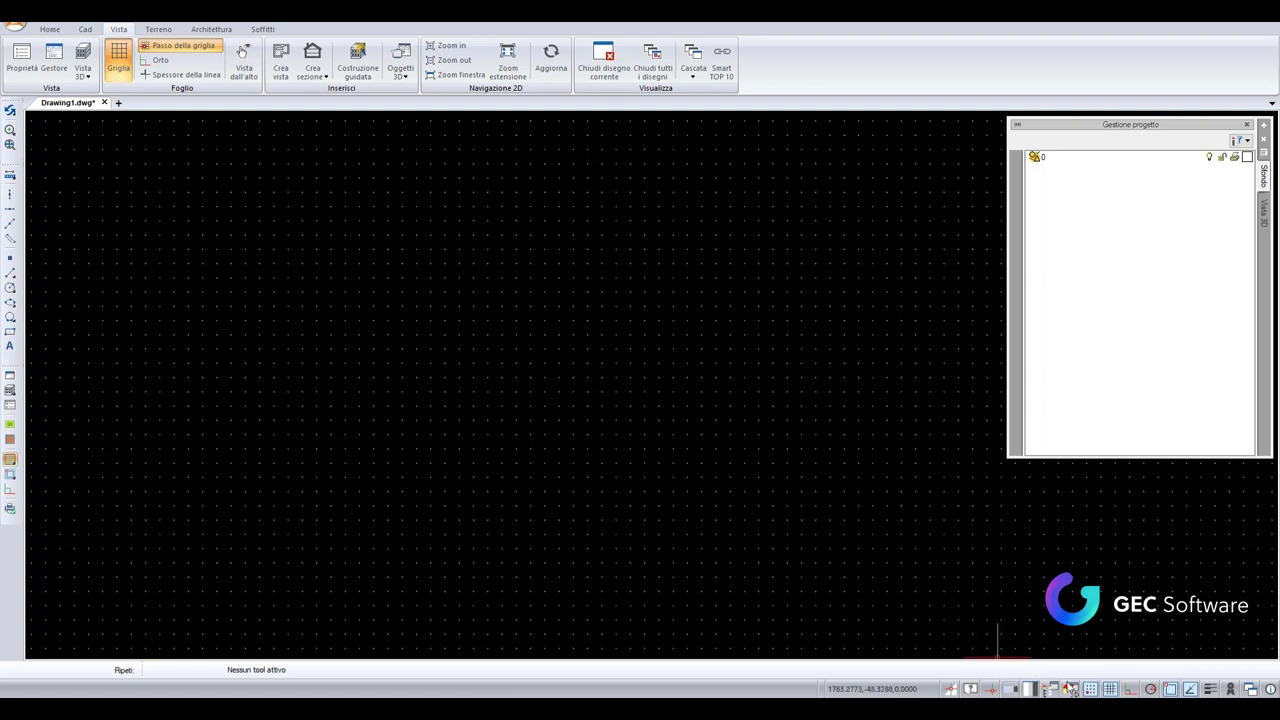
{"action": "left_click", "coordinate": [1111, 689]}
{"action": "left_click", "coordinate": [1091, 689]}
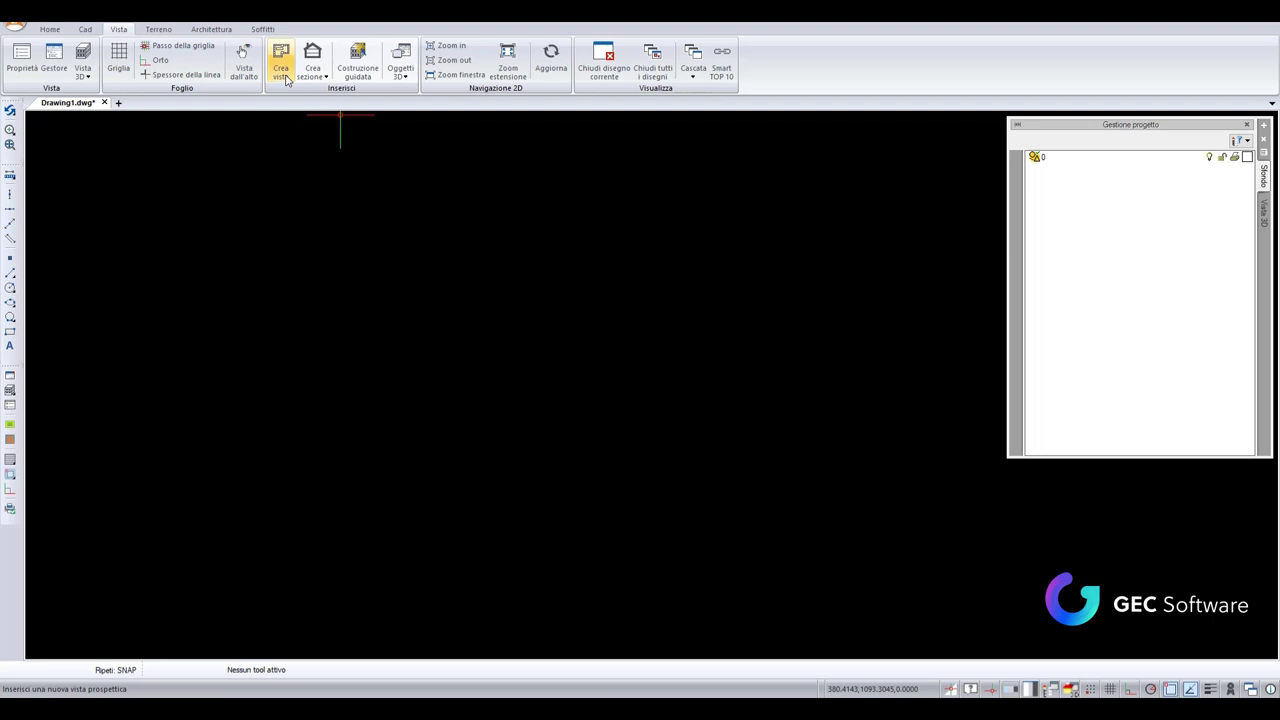
Step: Place a new view, Vista 1, with Crea vista at the lower-left of the canvas
{"action": "left_click", "coordinate": [284, 82]}
{"action": "left_click", "coordinate": [283, 70]}
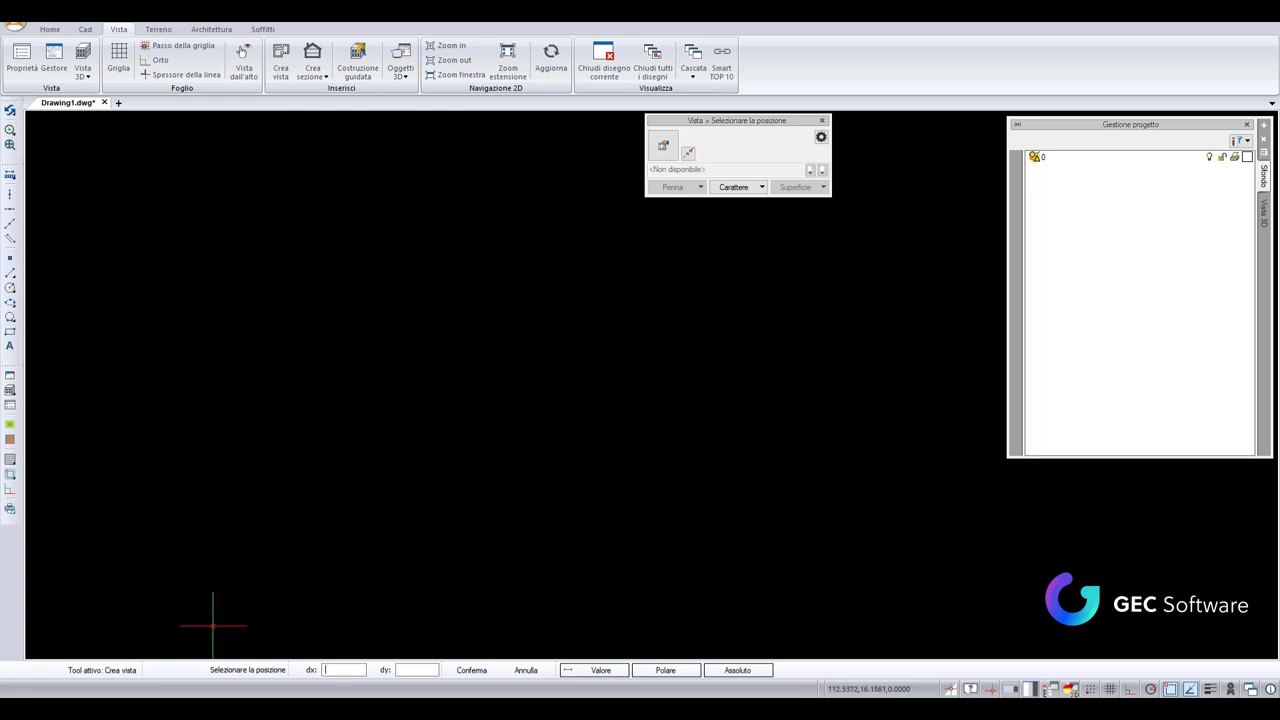
{"action": "left_click", "coordinate": [257, 552]}
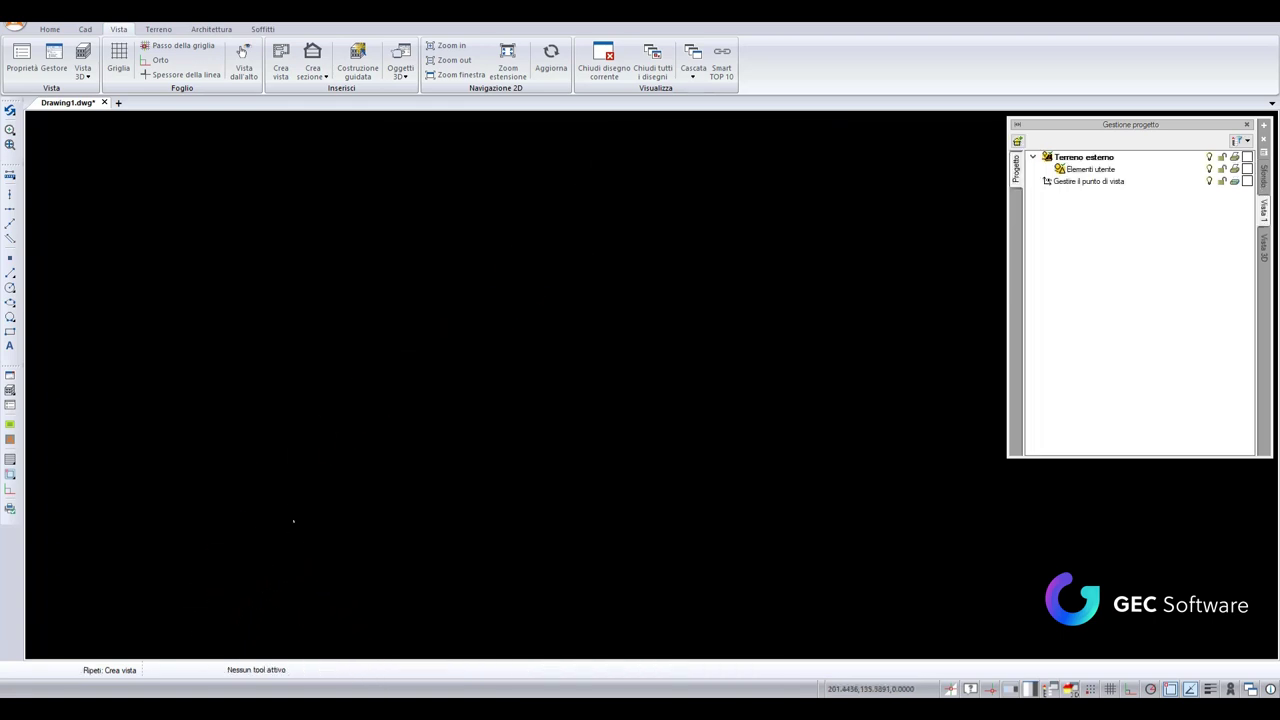
{"action": "scroll", "coordinate": [313, 521], "scroll_direction": "up", "scroll_amount": 3}
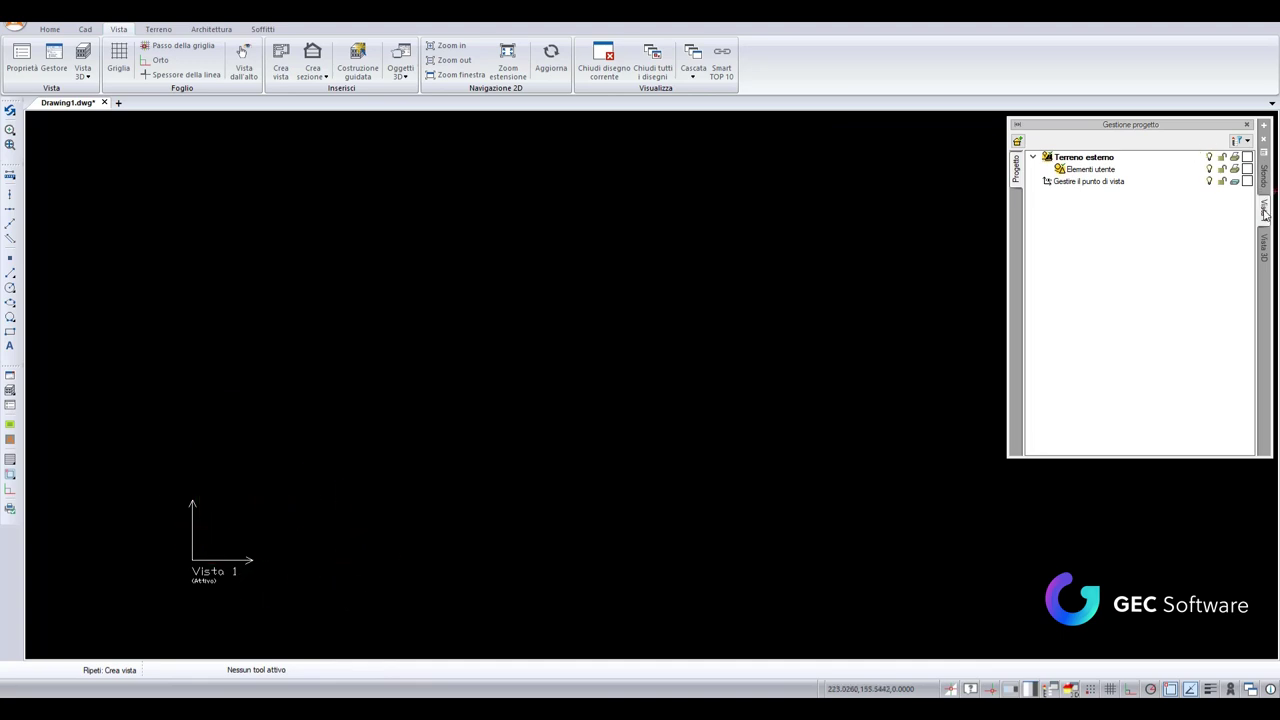
Step: Rename Vista 1 to 'piano terra', keep Automatico updating, and set units to Centimetri
{"action": "right_click", "coordinate": [1265, 210]}
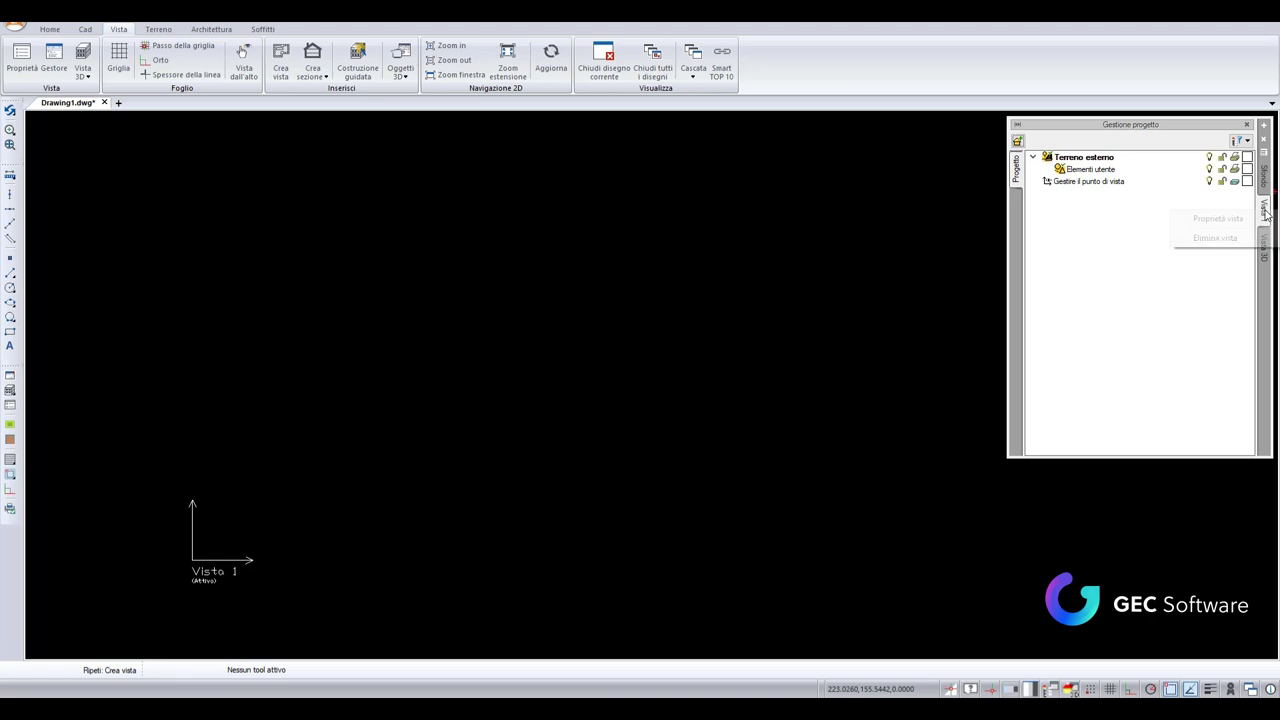
{"action": "left_click", "coordinate": [1205, 217]}
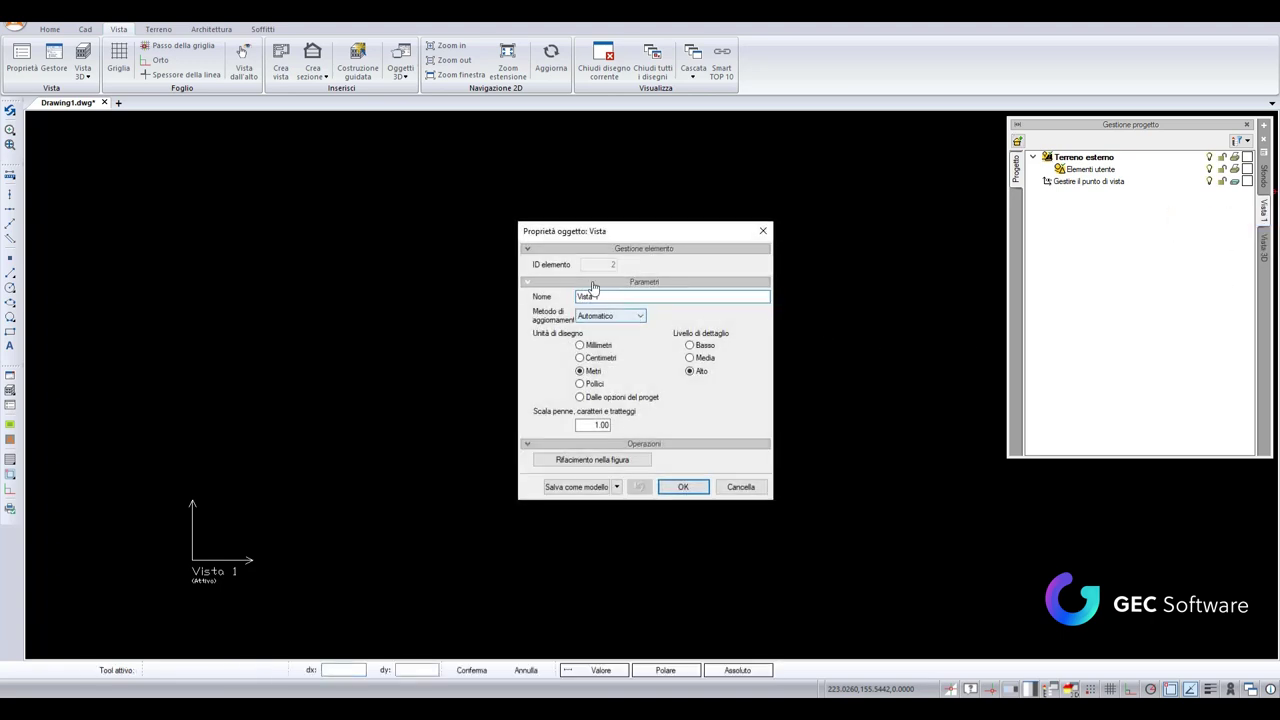
{"action": "left_click_drag", "start_coordinate": [605, 296], "coordinate": [477, 311]}
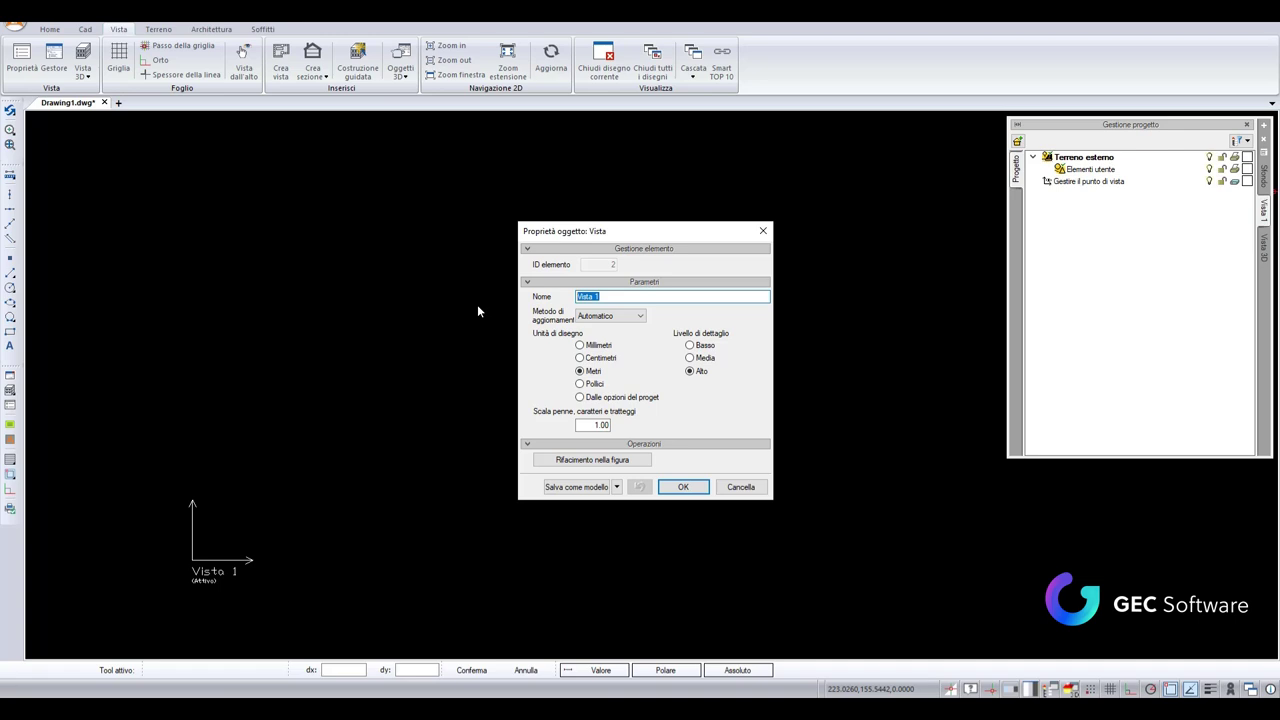
{"action": "type", "text": "piano ter"}
{"action": "type", "text": "ra"}
{"action": "left_click", "coordinate": [641, 315]}
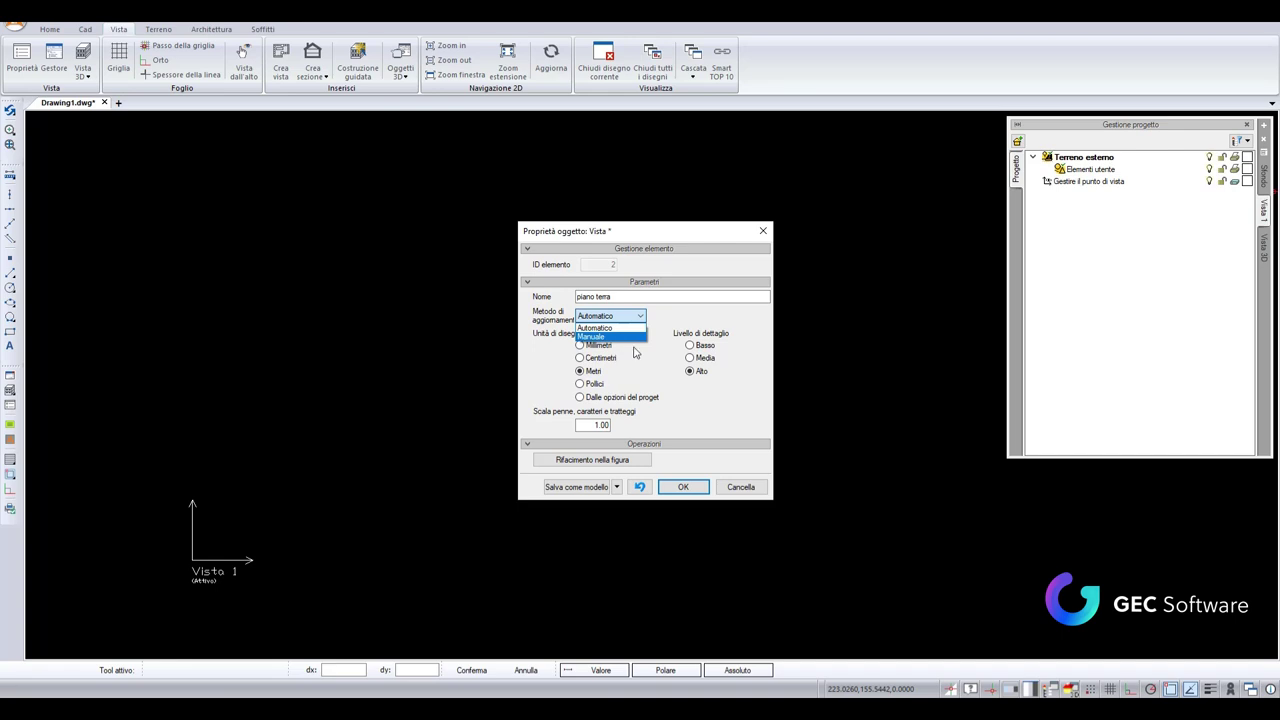
{"action": "left_click", "coordinate": [634, 352]}
{"action": "left_click", "coordinate": [580, 342]}
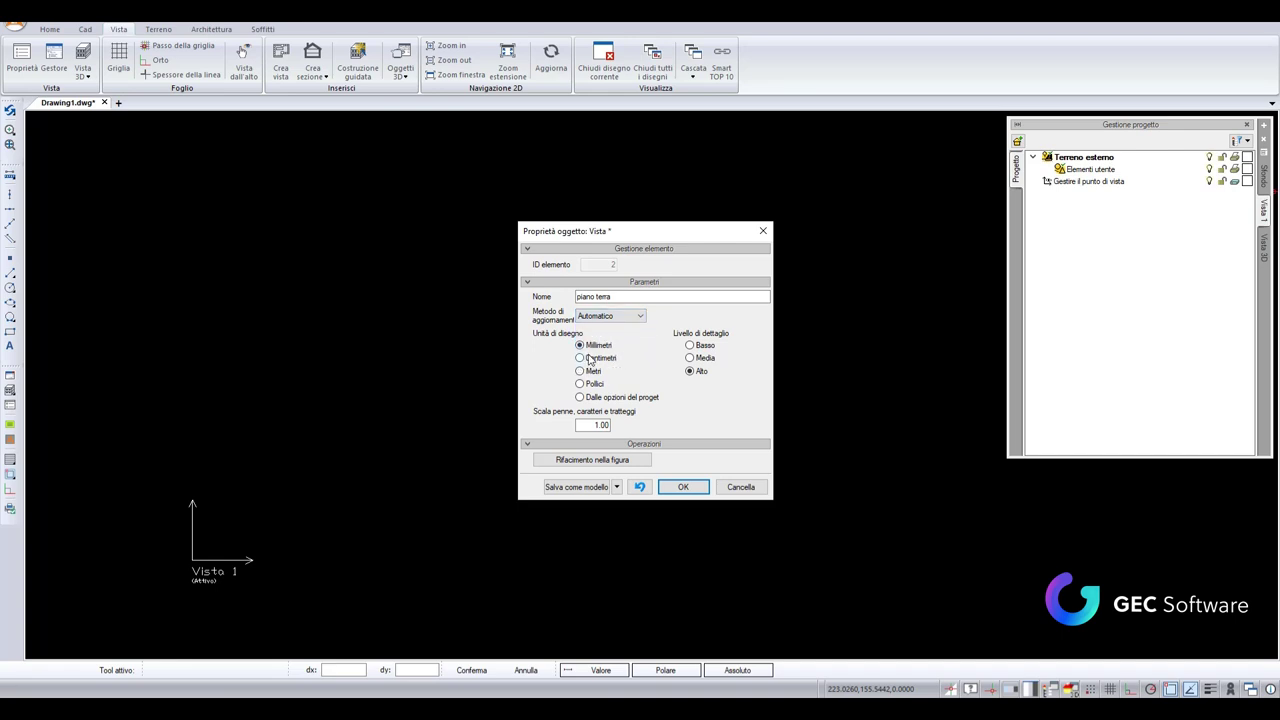
{"action": "left_click", "coordinate": [582, 358]}
Step: Confirm the view properties and frame the piano terra axes in the lower-left
{"action": "left_click", "coordinate": [683, 487]}
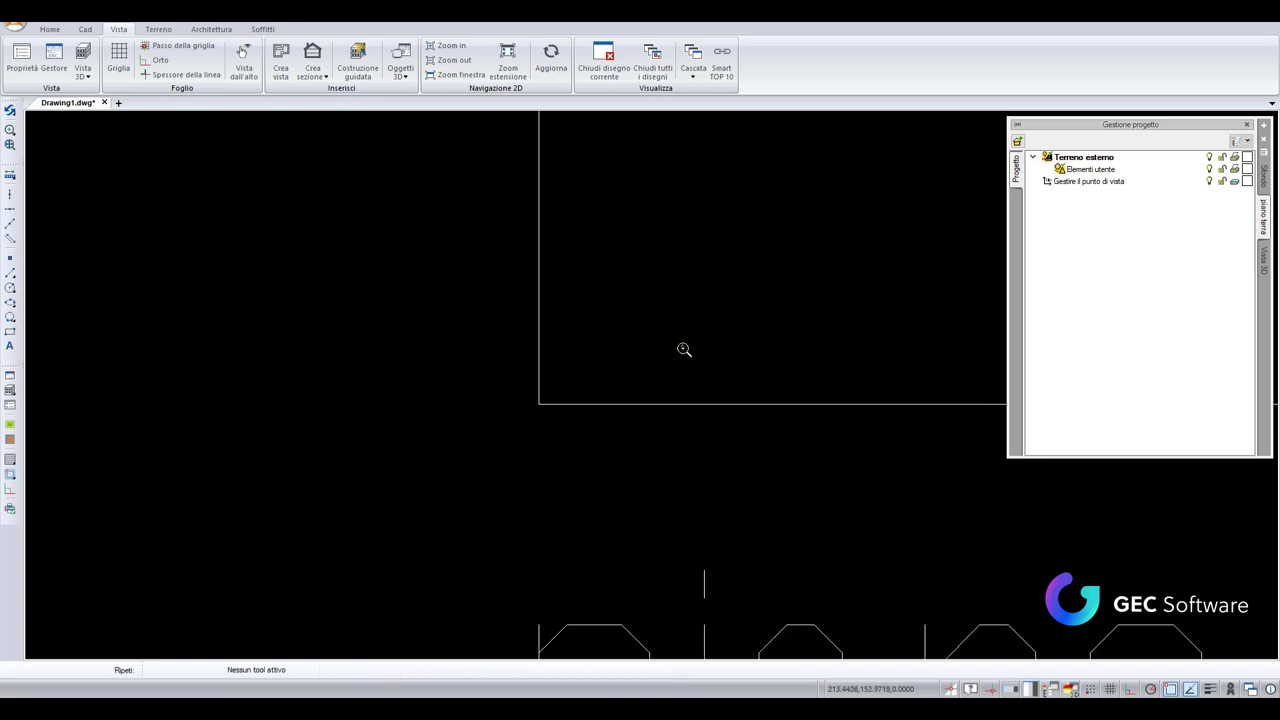
{"action": "scroll", "coordinate": [686, 349], "scroll_direction": "down", "scroll_amount": 3}
{"action": "mouse_move", "coordinate": [691, 374]}
{"action": "middle_mouse_down"}
{"action": "mouse_move", "coordinate": [517, 466]}
{"action": "mouse_move", "coordinate": [471, 451]}
{"action": "middle_mouse_up"}
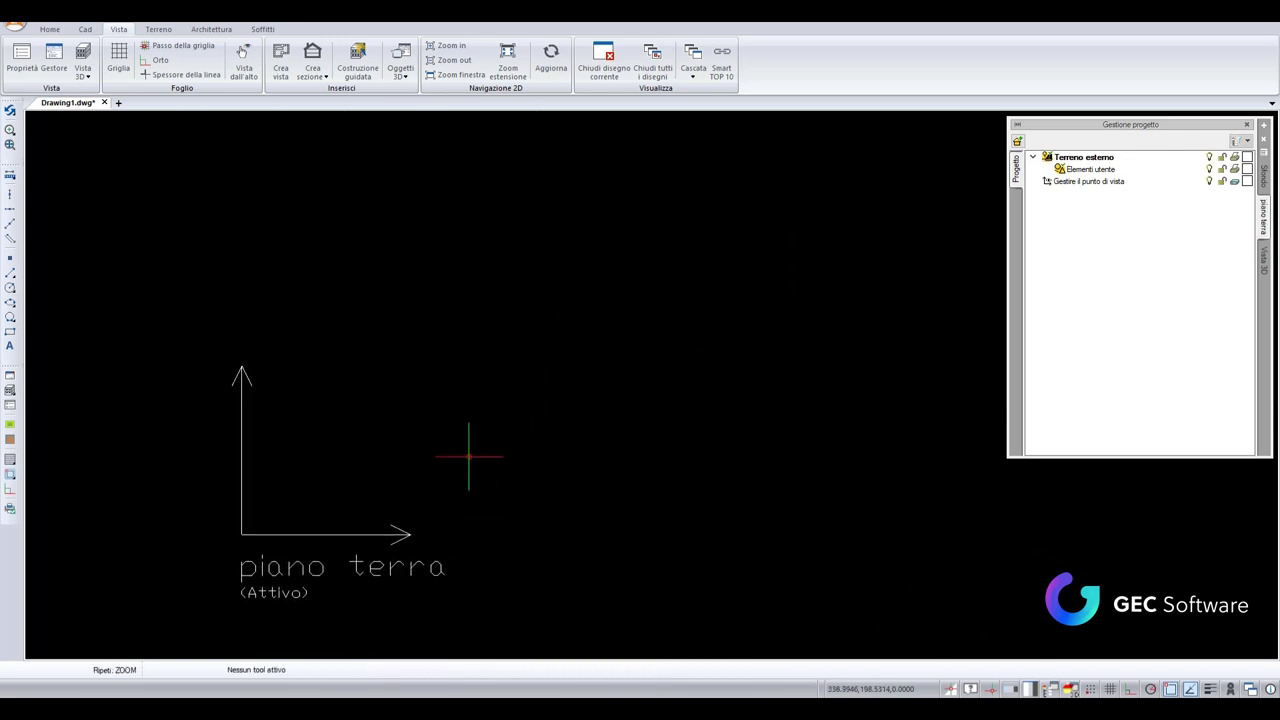
{"action": "scroll", "coordinate": [471, 451], "scroll_direction": "down", "scroll_amount": 3}
{"action": "mouse_move", "coordinate": [597, 429]}
{"action": "middle_mouse_down"}
{"action": "mouse_move", "coordinate": [520, 517]}
{"action": "mouse_move", "coordinate": [499, 568]}
{"action": "middle_mouse_up"}
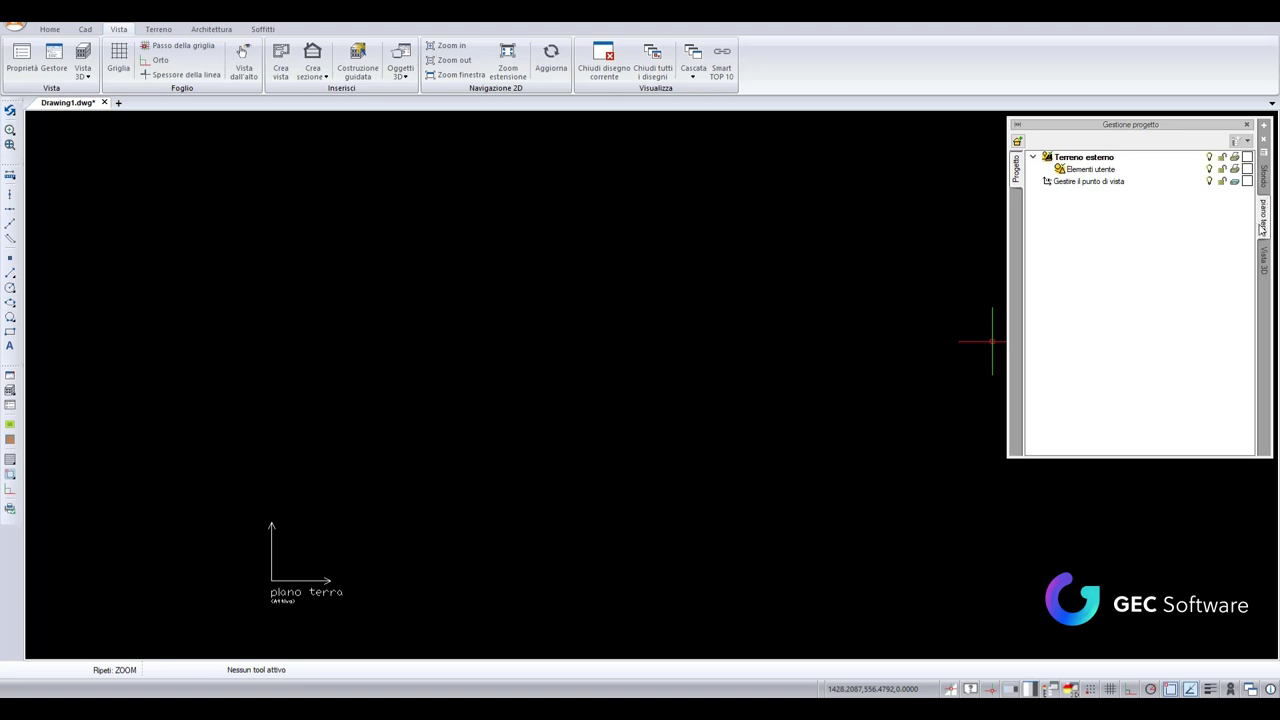
Step: Add the building 'edificio' and activate its level 0. Livello 0
{"action": "left_click", "coordinate": [1018, 143]}
{"action": "type", "text": "edificio"}
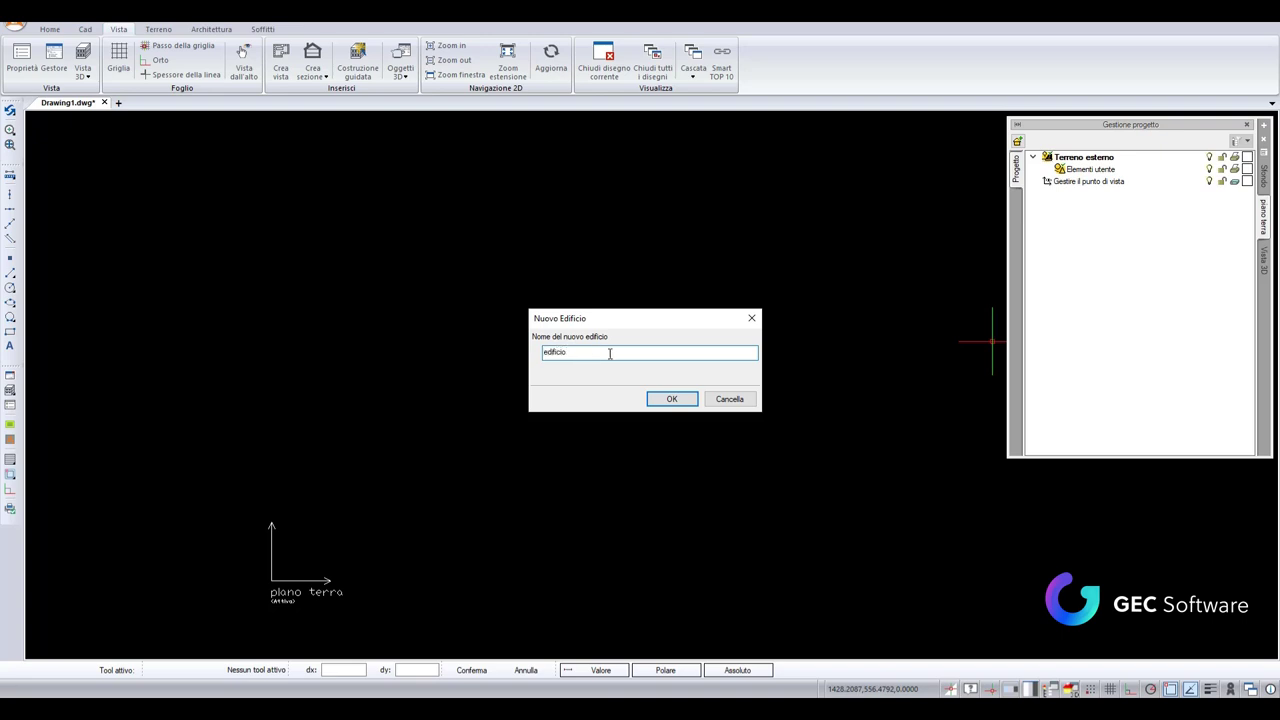
{"action": "left_click", "coordinate": [664, 400]}
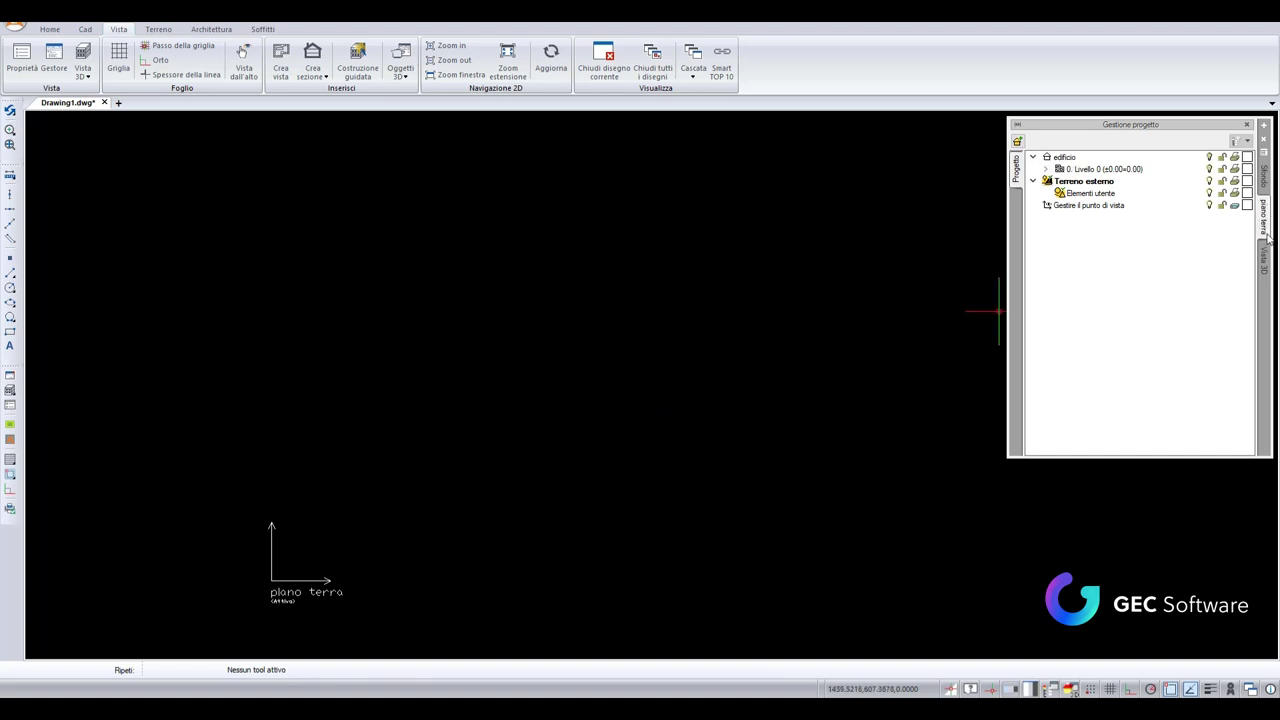
{"action": "left_click", "coordinate": [1065, 158]}
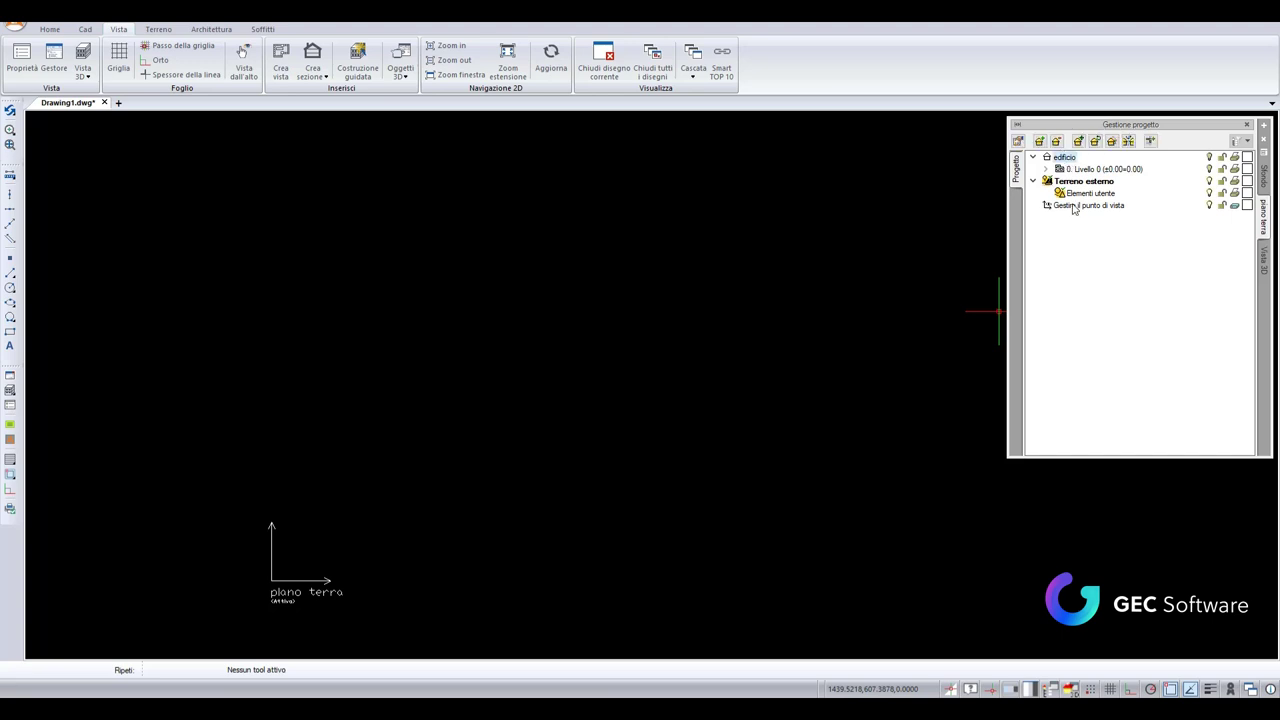
{"action": "double_click", "coordinate": [1072, 170]}
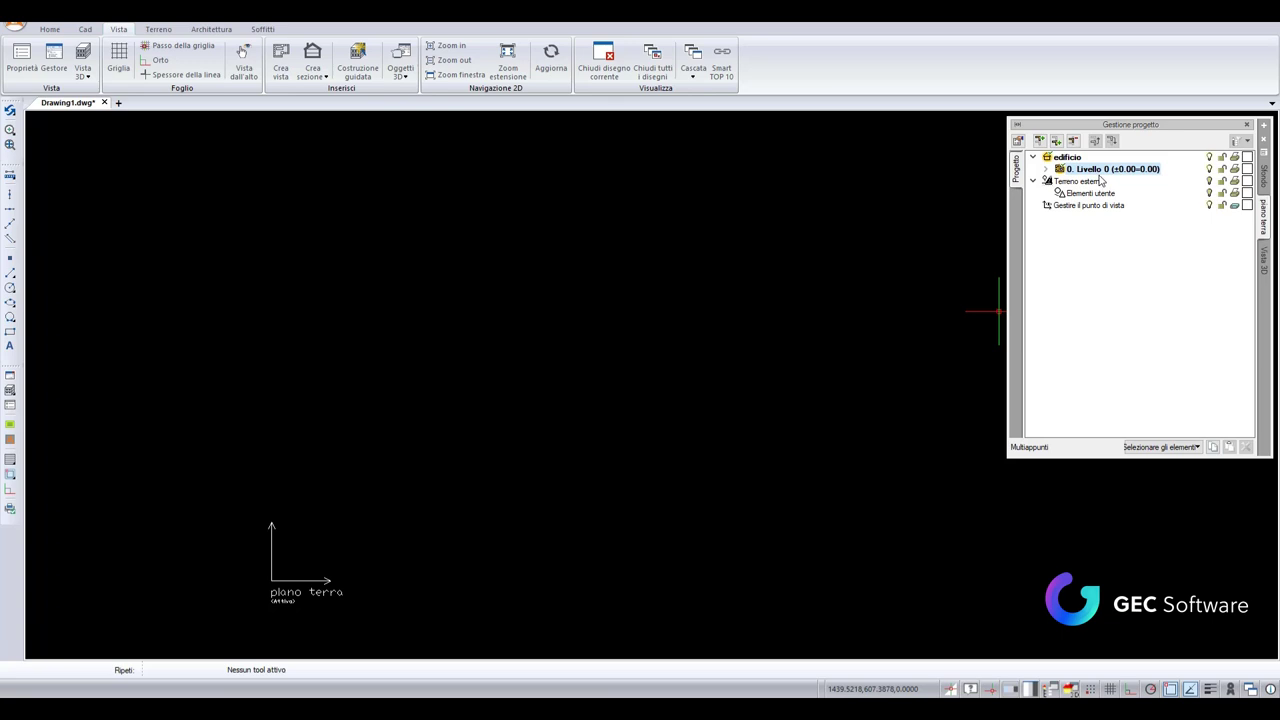
Step: Confirm Livello 0's properties with a 320 cm total height, then show the Architettura tools
{"action": "right_click", "coordinate": [1100, 173]}
{"action": "left_click", "coordinate": [1128, 180]}
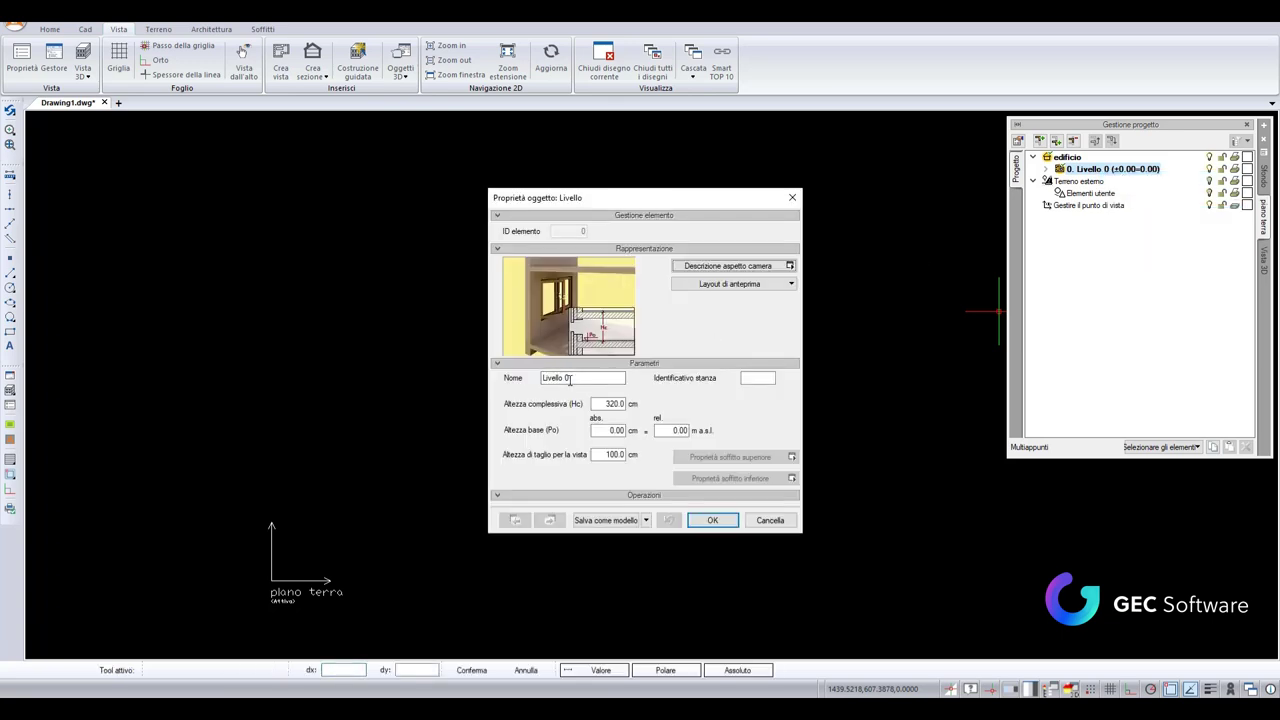
{"action": "double_click", "coordinate": [612, 404]}
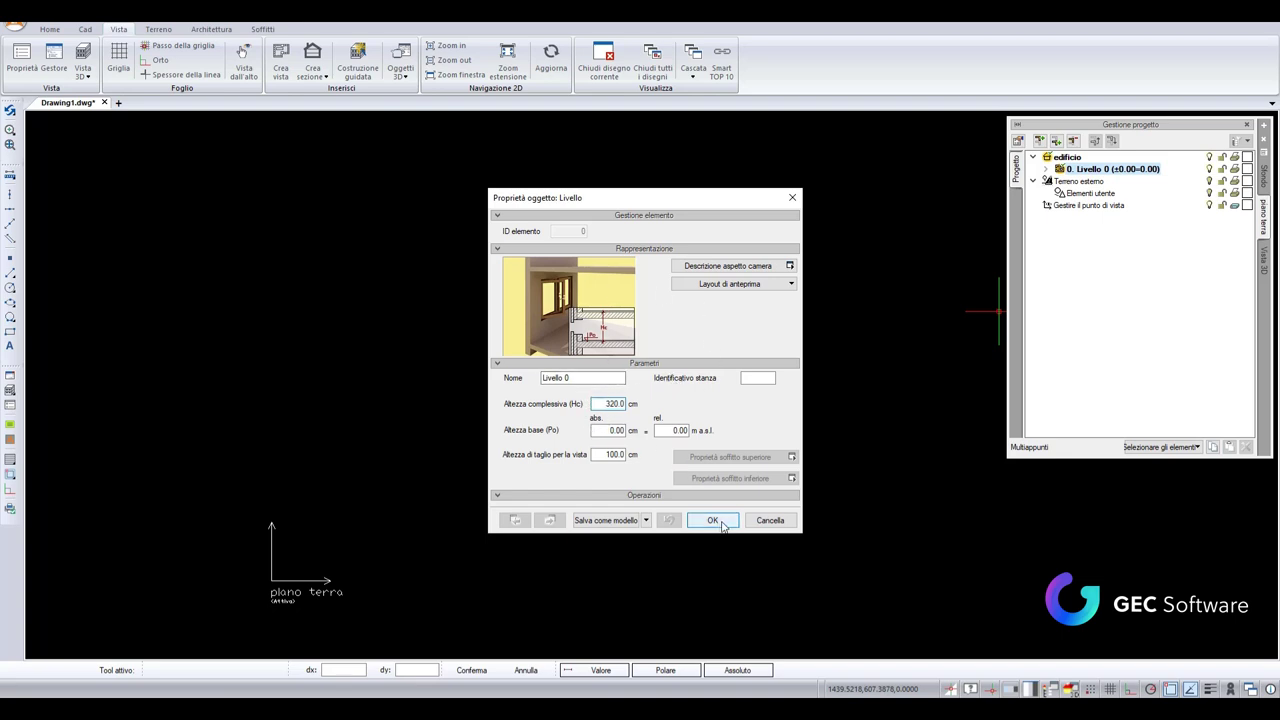
{"action": "left_click", "coordinate": [721, 526]}
{"action": "left_click", "coordinate": [210, 28]}
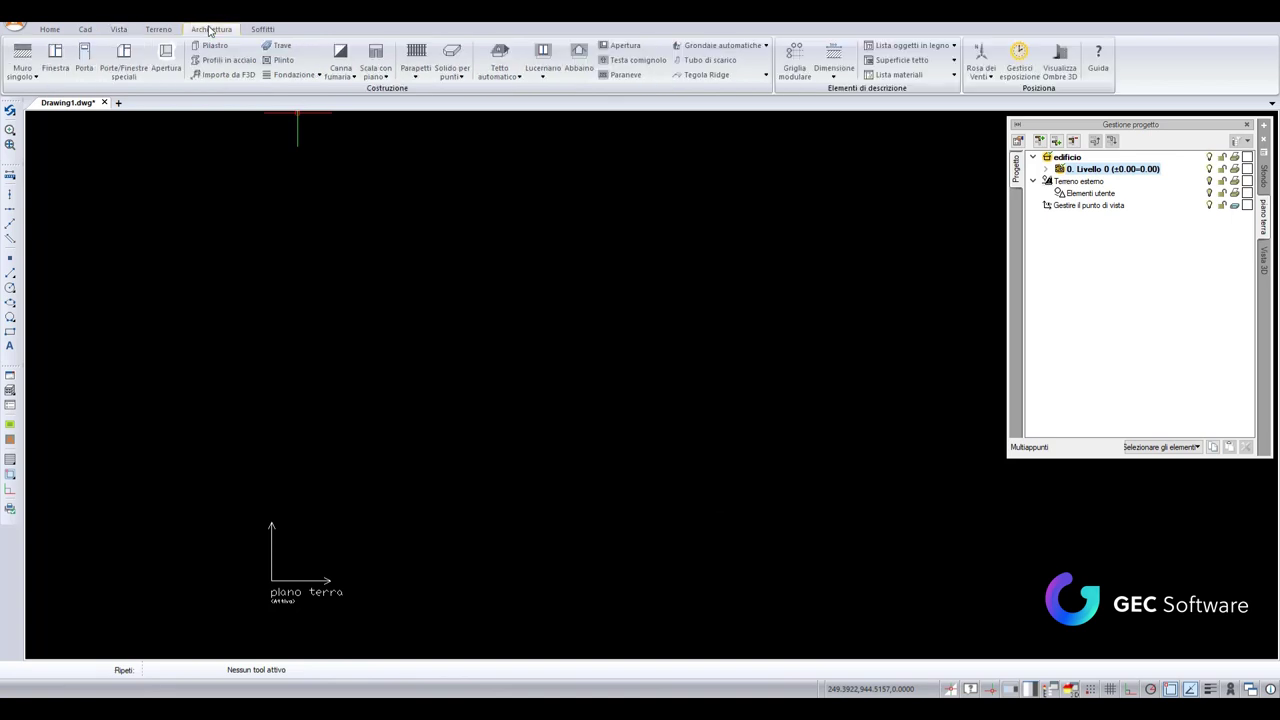
Step: Draw a 200 cm horizontal single wall starting just right of the origin
{"action": "left_click", "coordinate": [22, 56]}
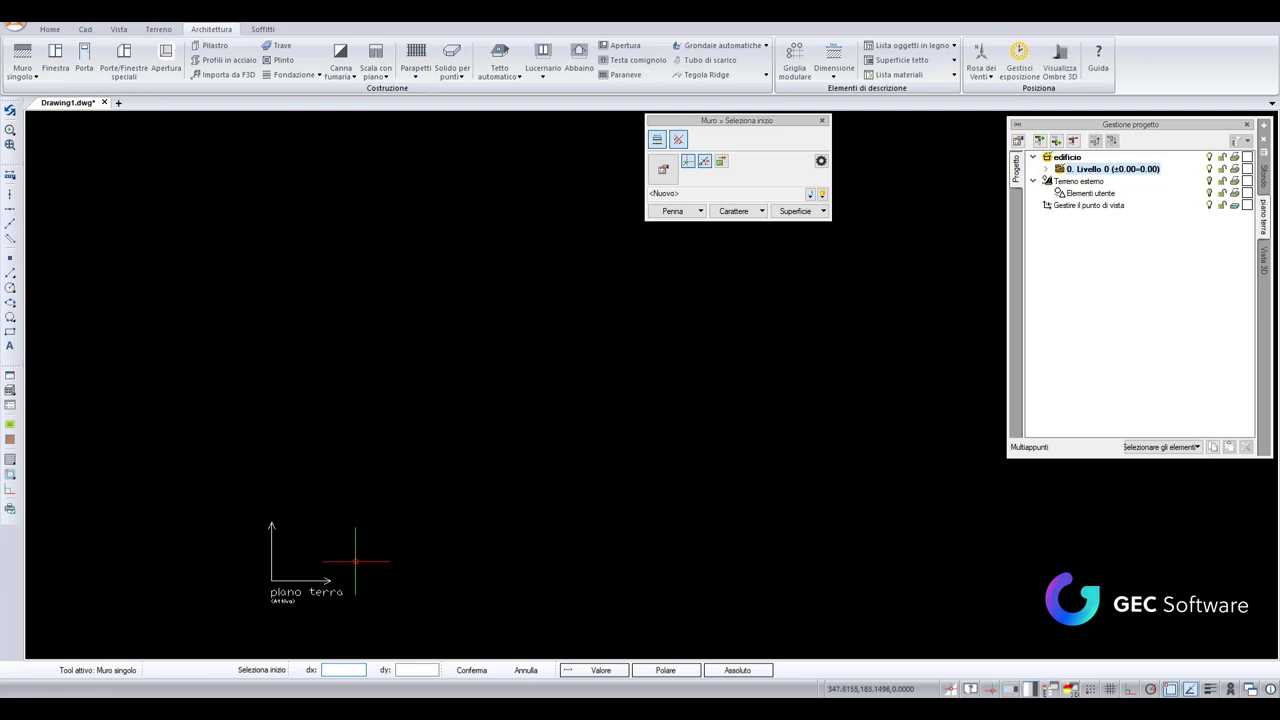
{"action": "left_click", "coordinate": [352, 559]}
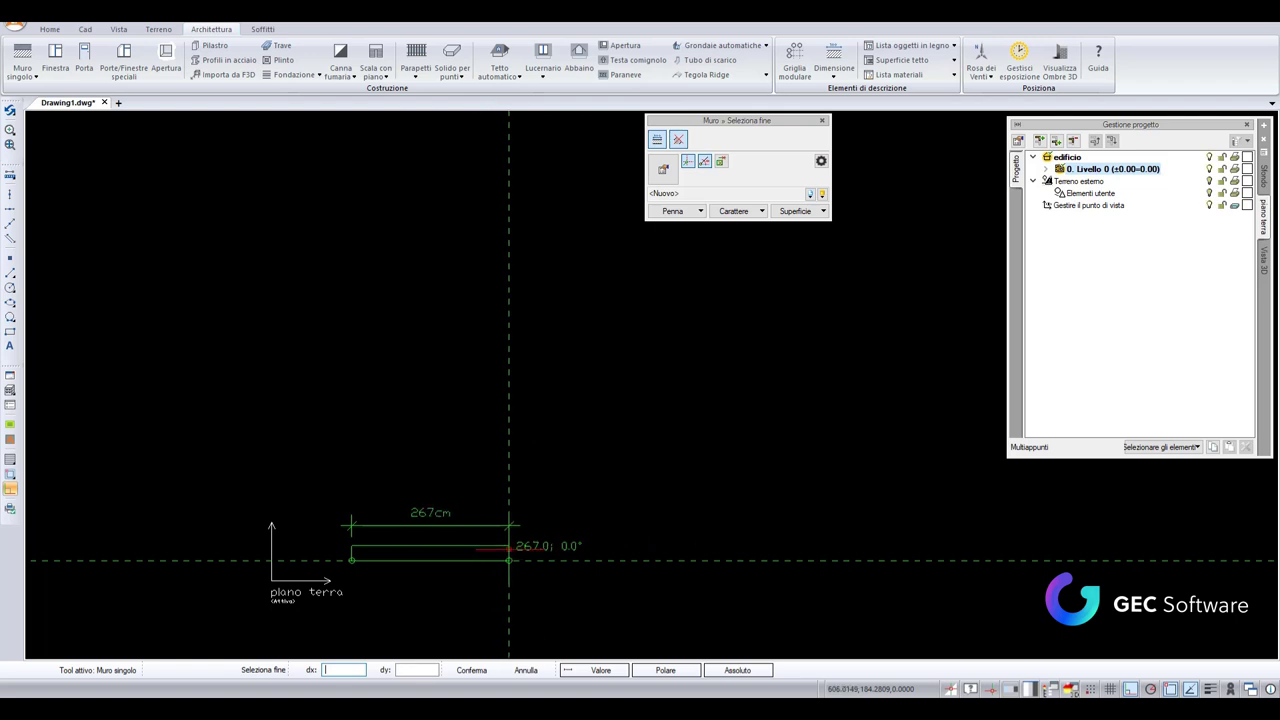
{"action": "left_click", "coordinate": [570, 670]}
{"action": "type", "text": "200"}
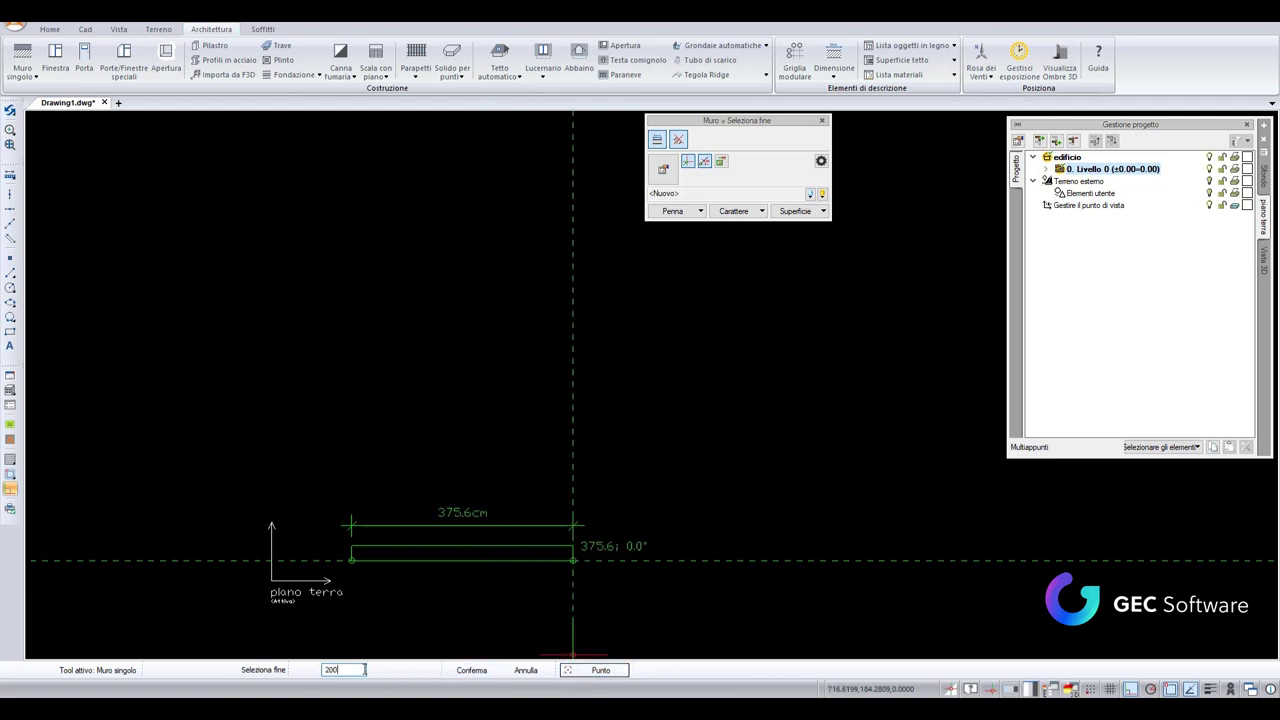
{"action": "key", "text": "Return"}
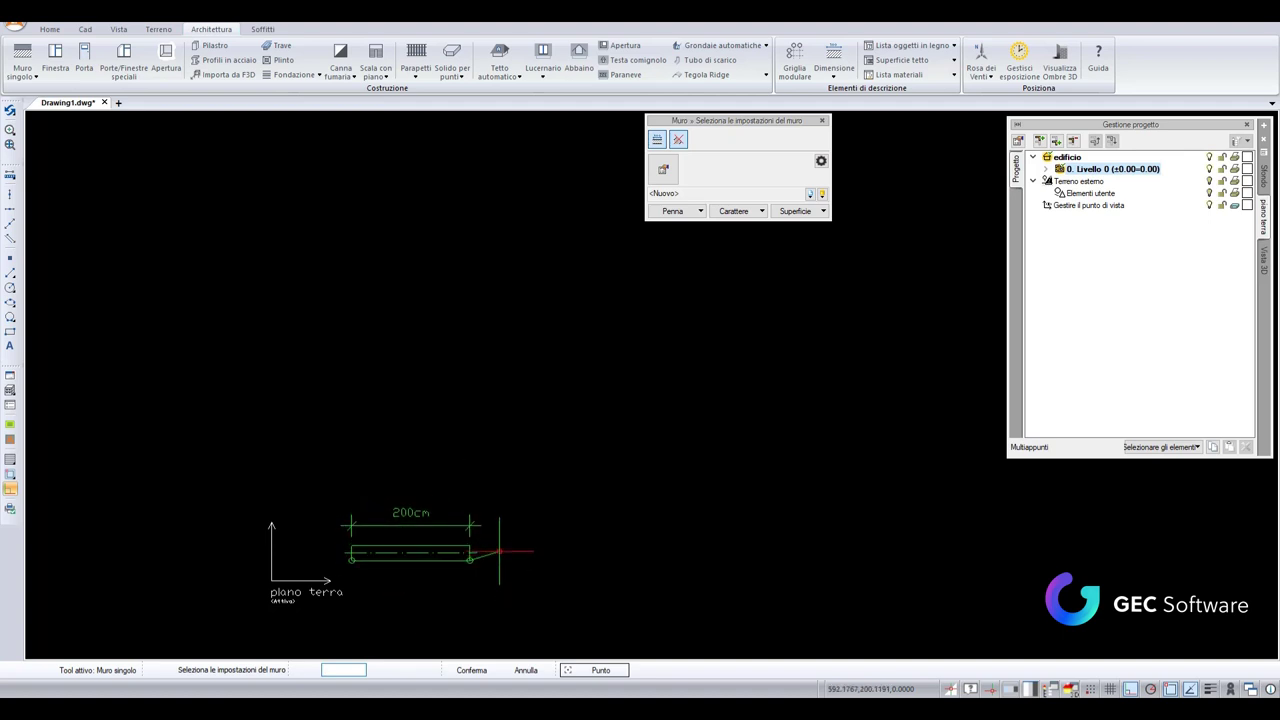
{"action": "key", "text": "Return"}
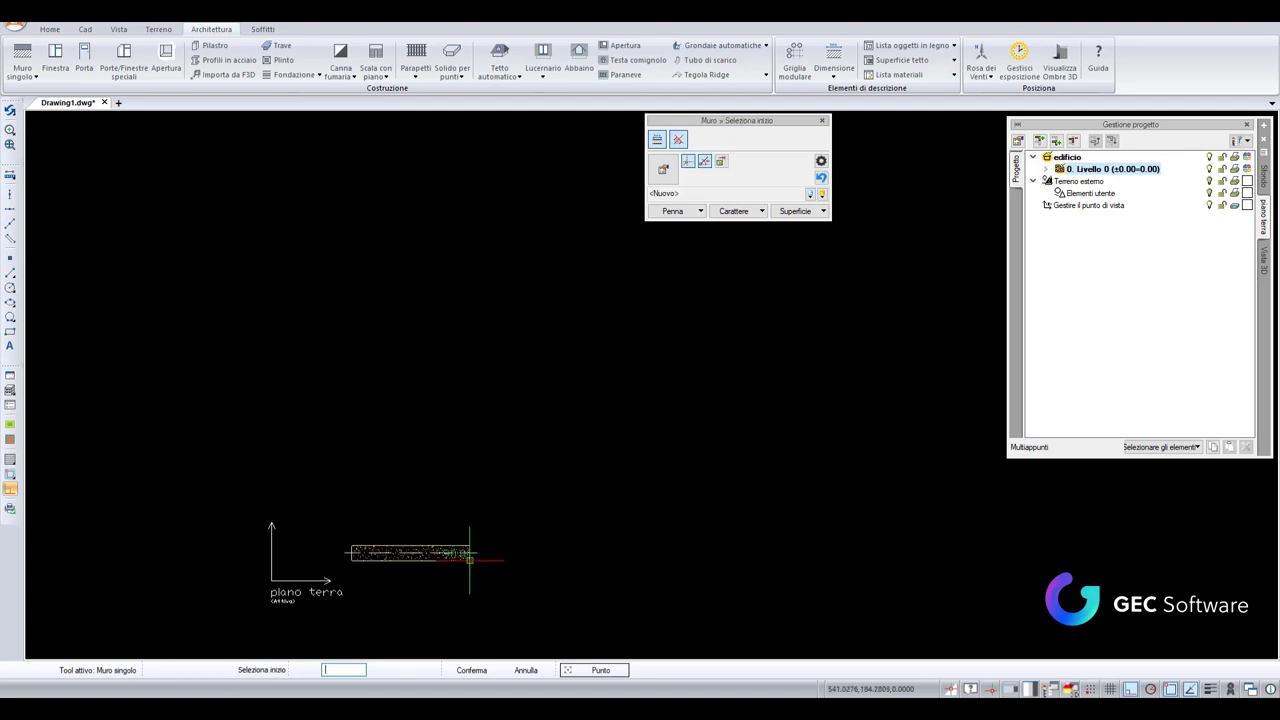
Step: Chain continuous walls from the wall's right end around the L-shaped outline back to the start
{"action": "left_click", "coordinate": [37, 77]}
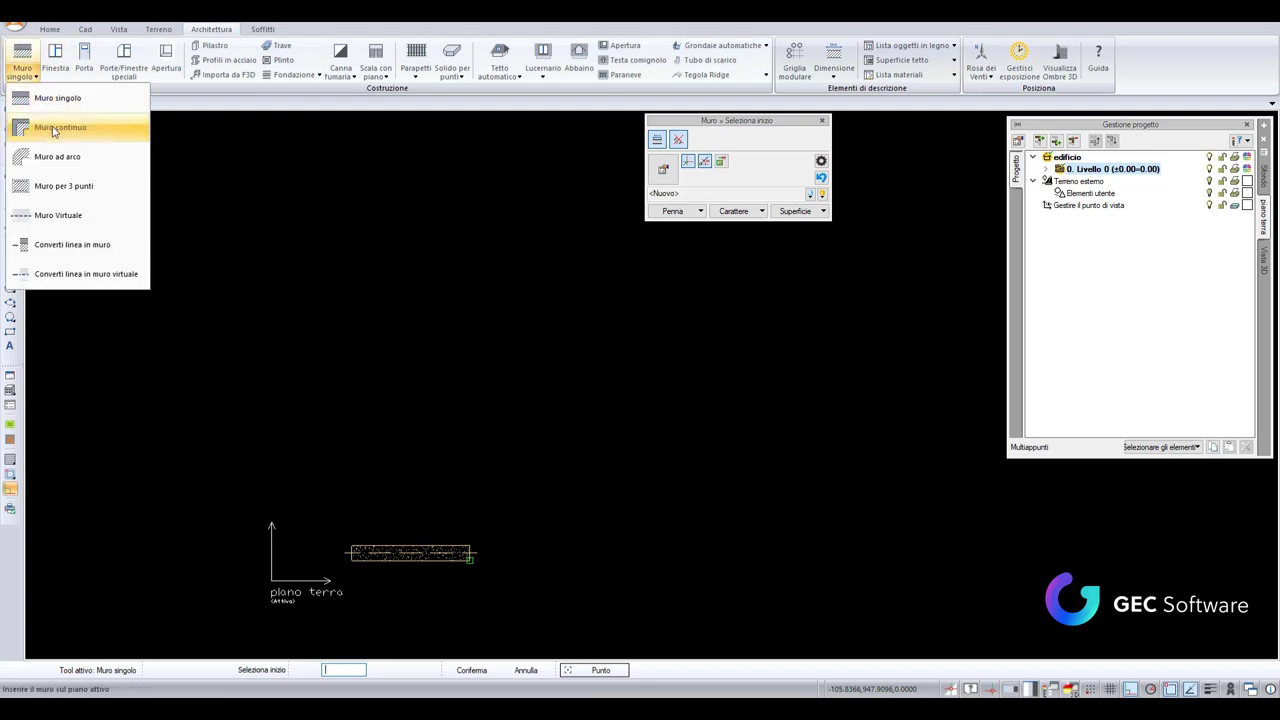
{"action": "left_click", "coordinate": [53, 128]}
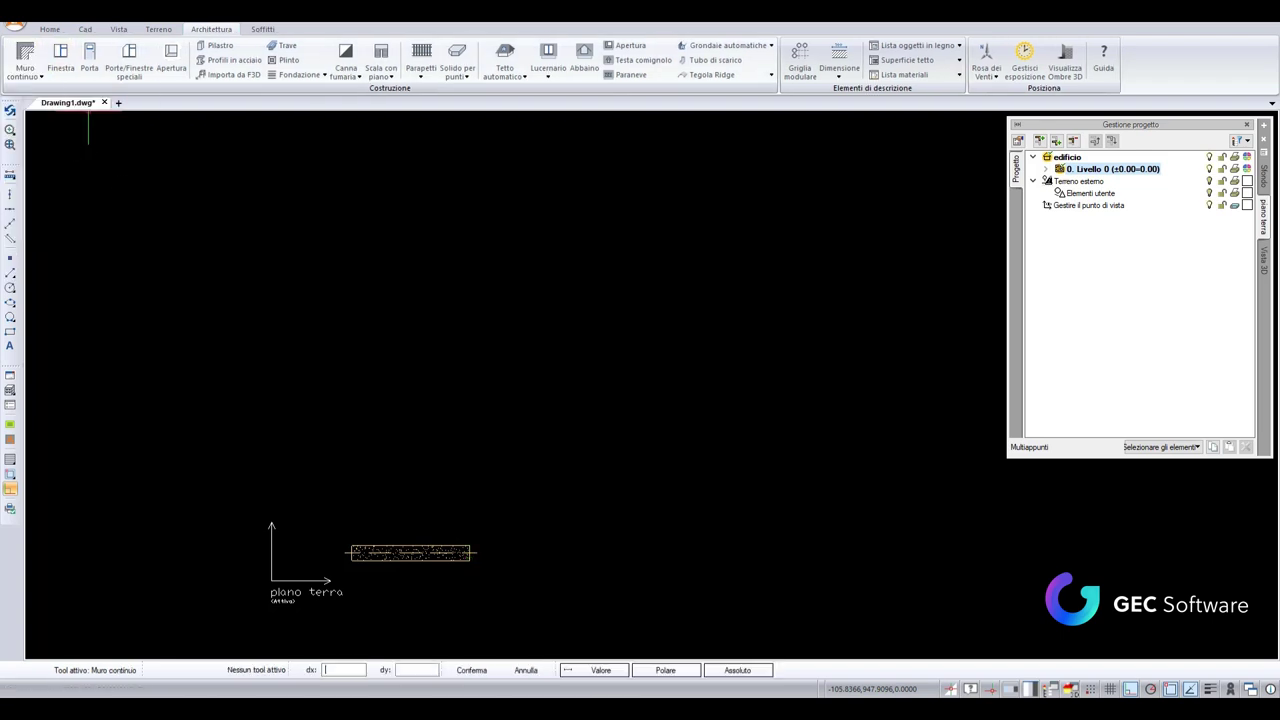
{"action": "left_click", "coordinate": [470, 552]}
{"action": "left_click", "coordinate": [470, 443]}
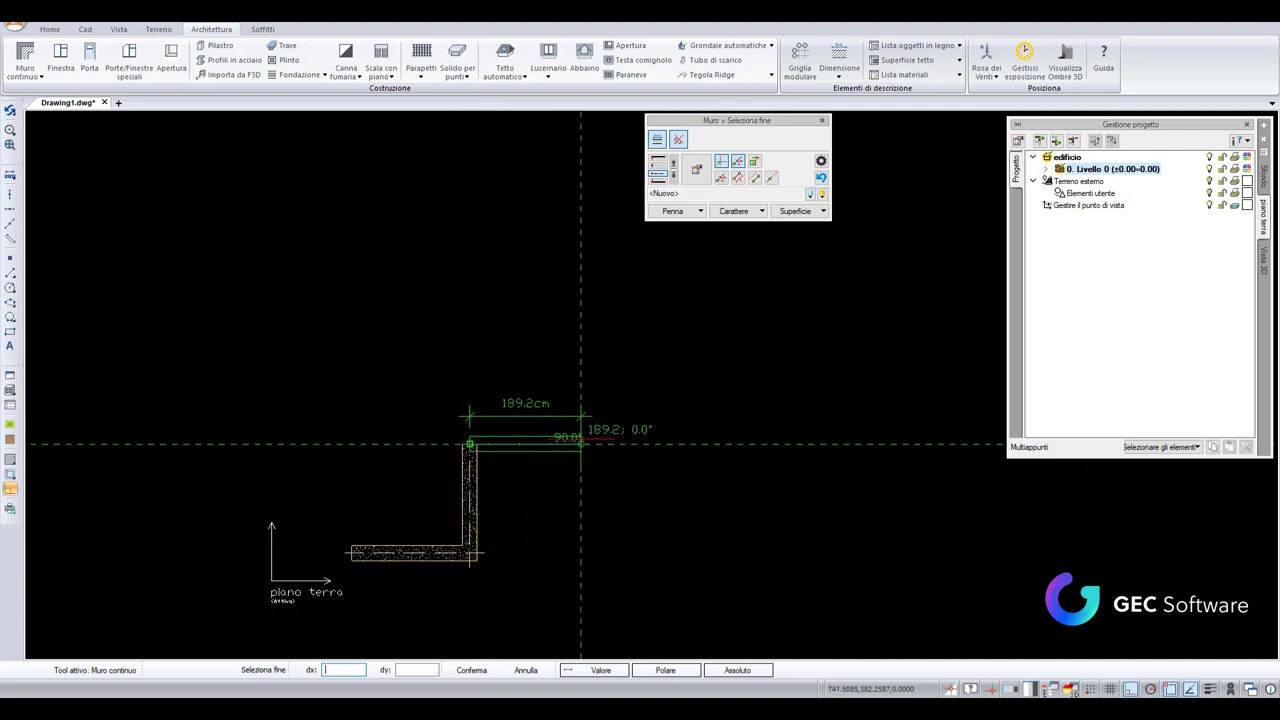
{"action": "left_click", "coordinate": [777, 443]}
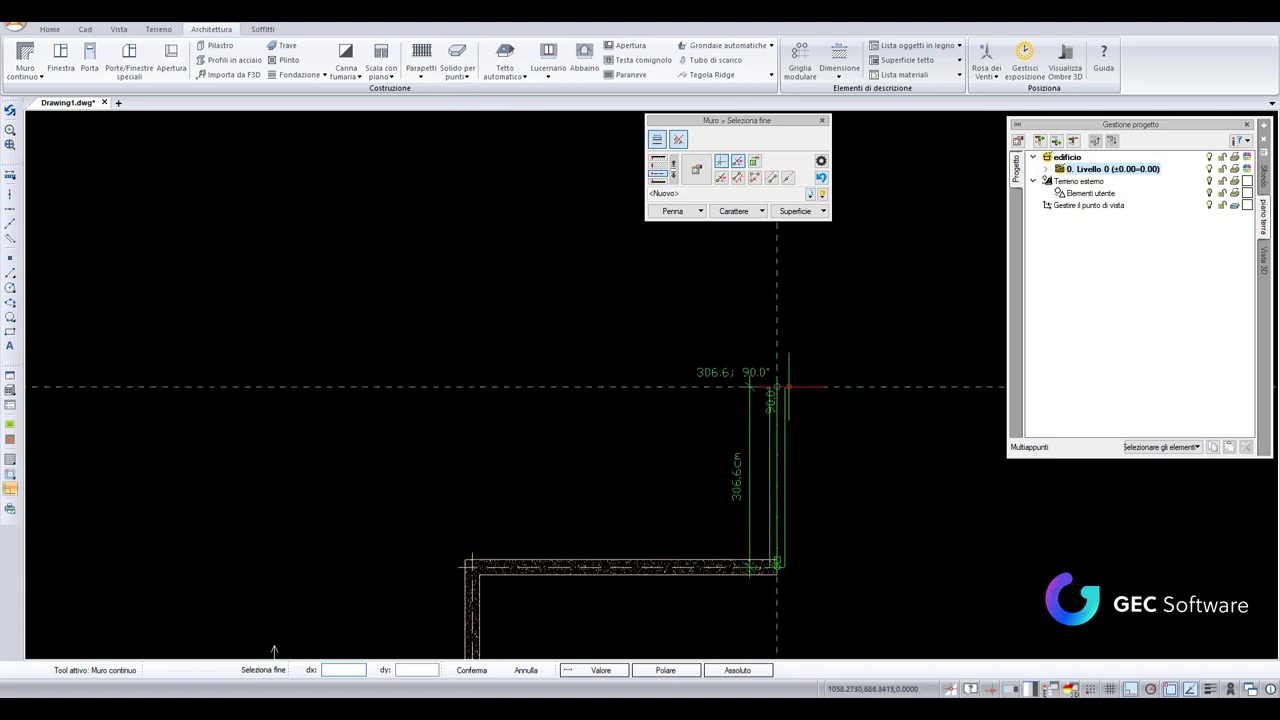
{"action": "left_click", "coordinate": [777, 290]}
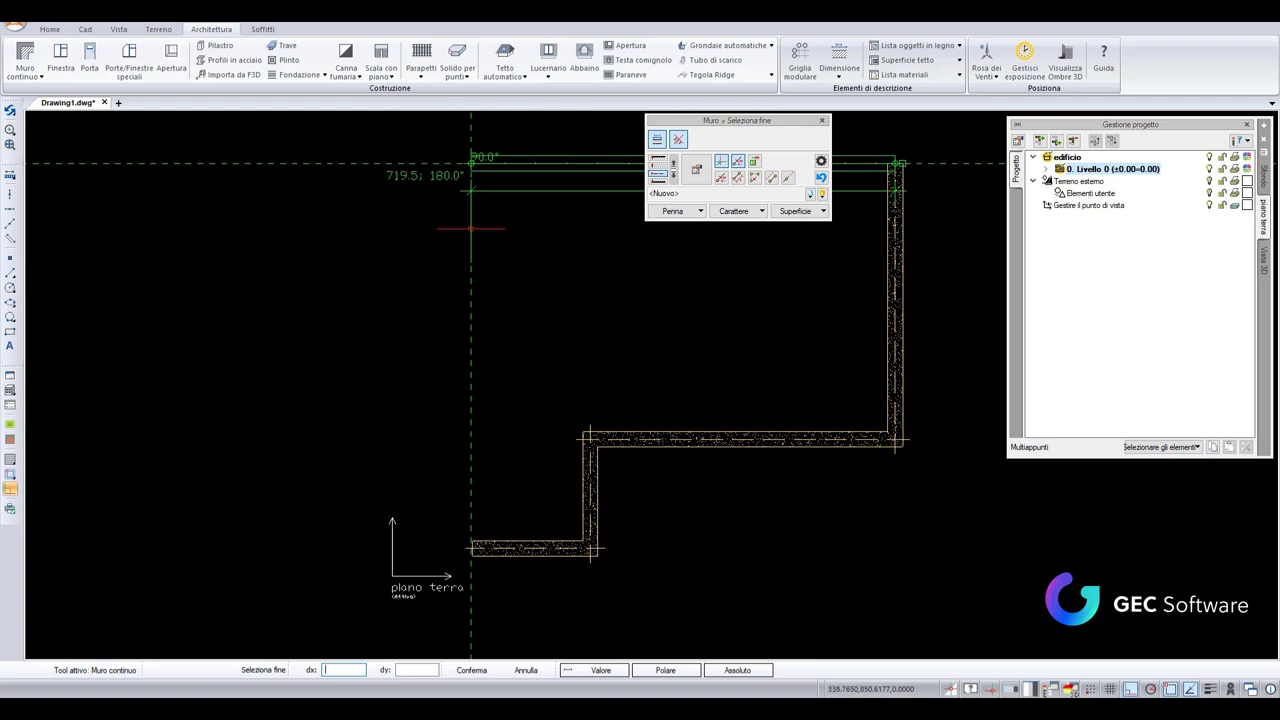
{"action": "left_click", "coordinate": [471, 175]}
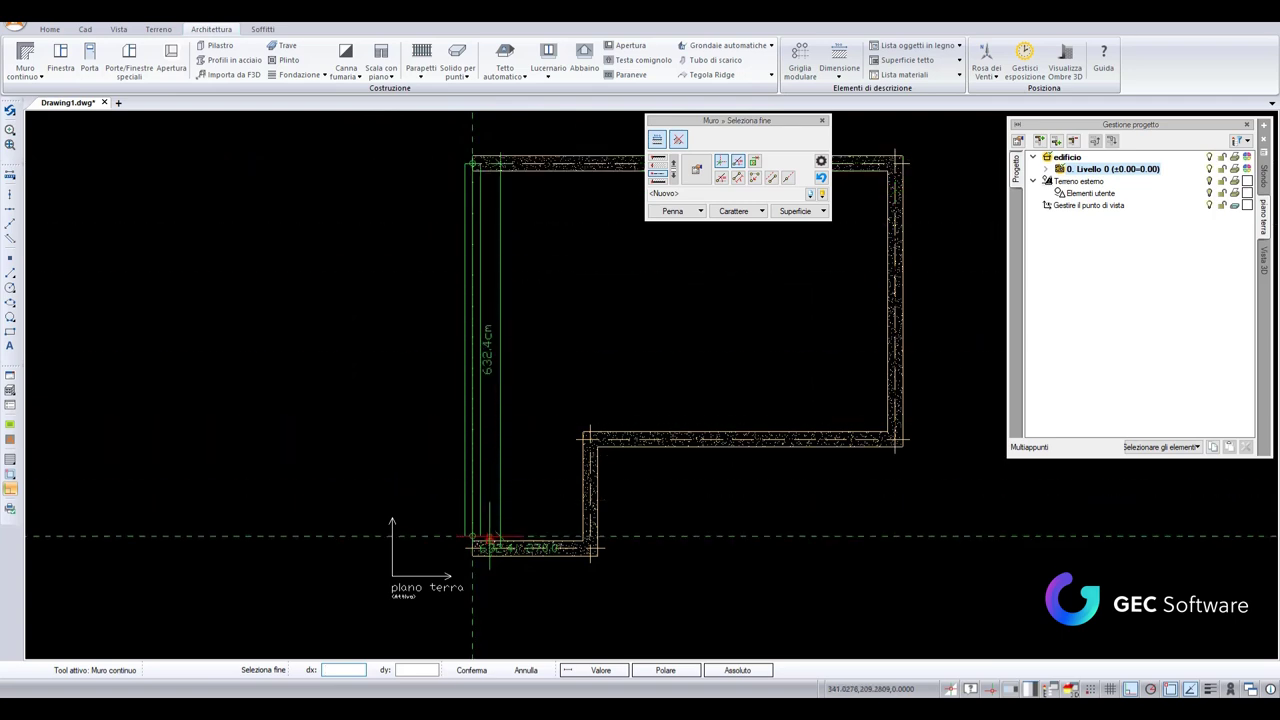
{"action": "left_click", "coordinate": [472, 547]}
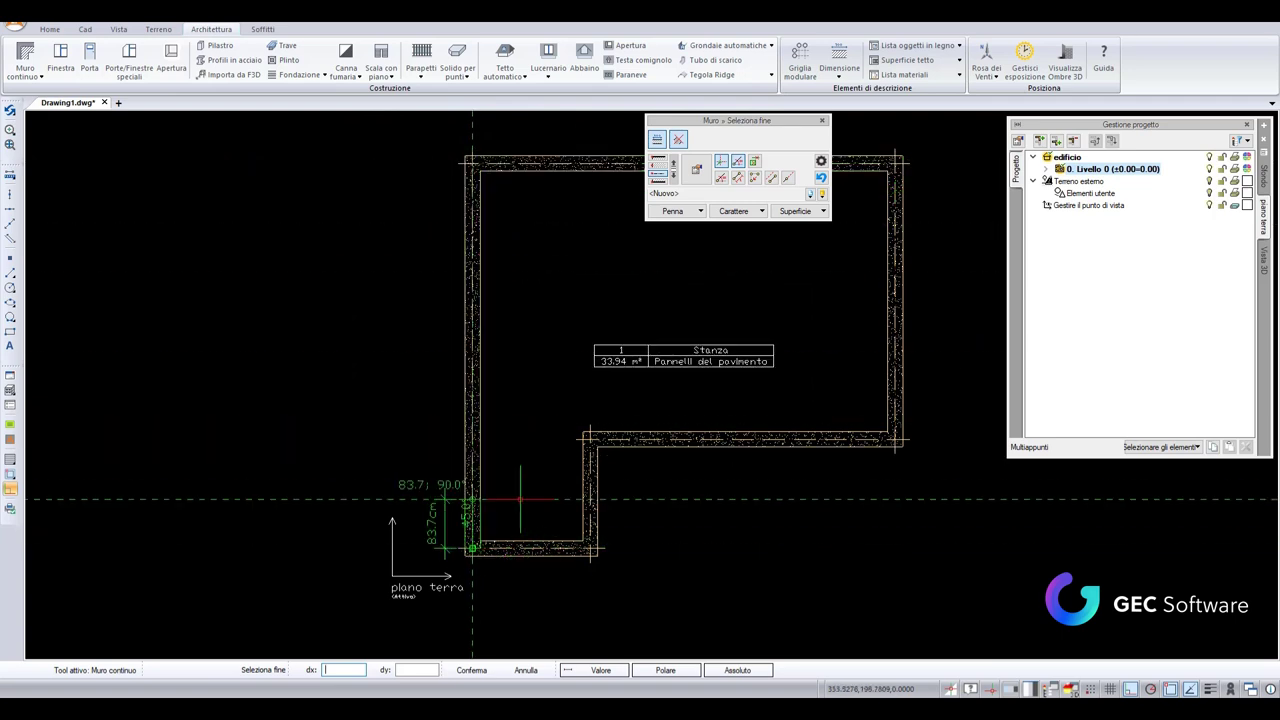
{"action": "key", "text": "Escape"}
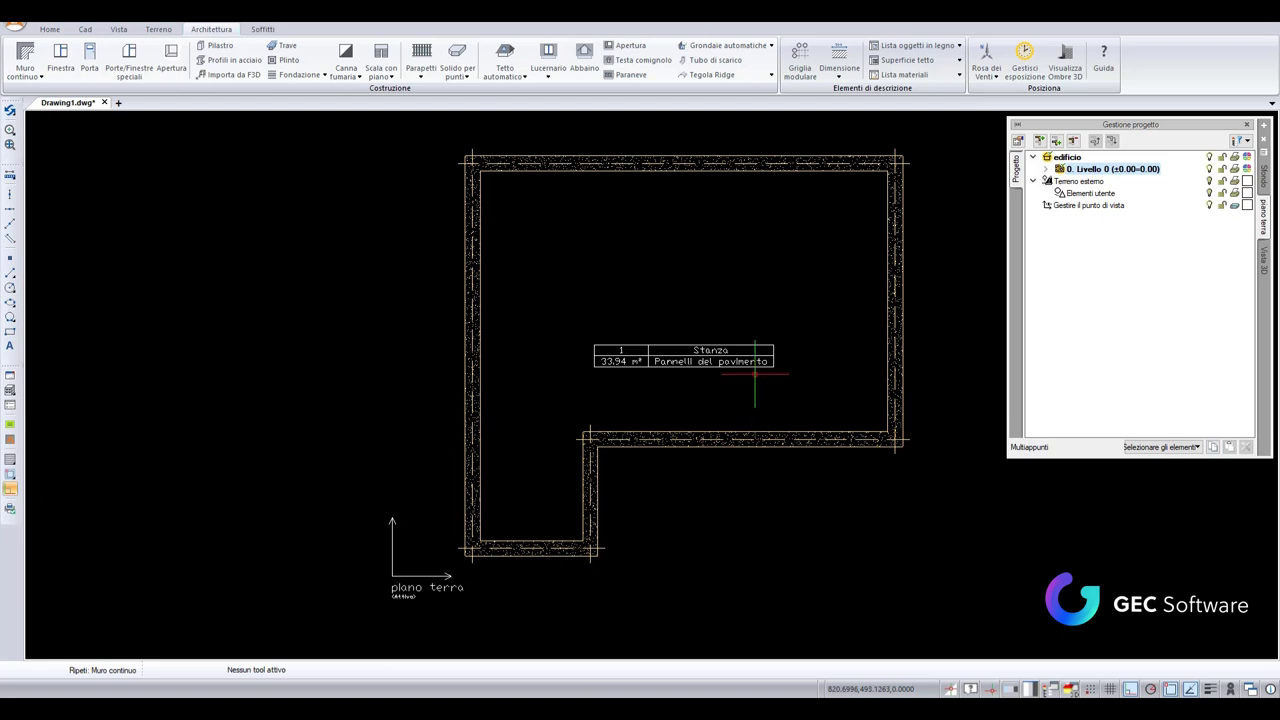
Step: Move the Stanza 33.94 m² label near the room's centre
{"action": "left_click", "coordinate": [713, 355]}
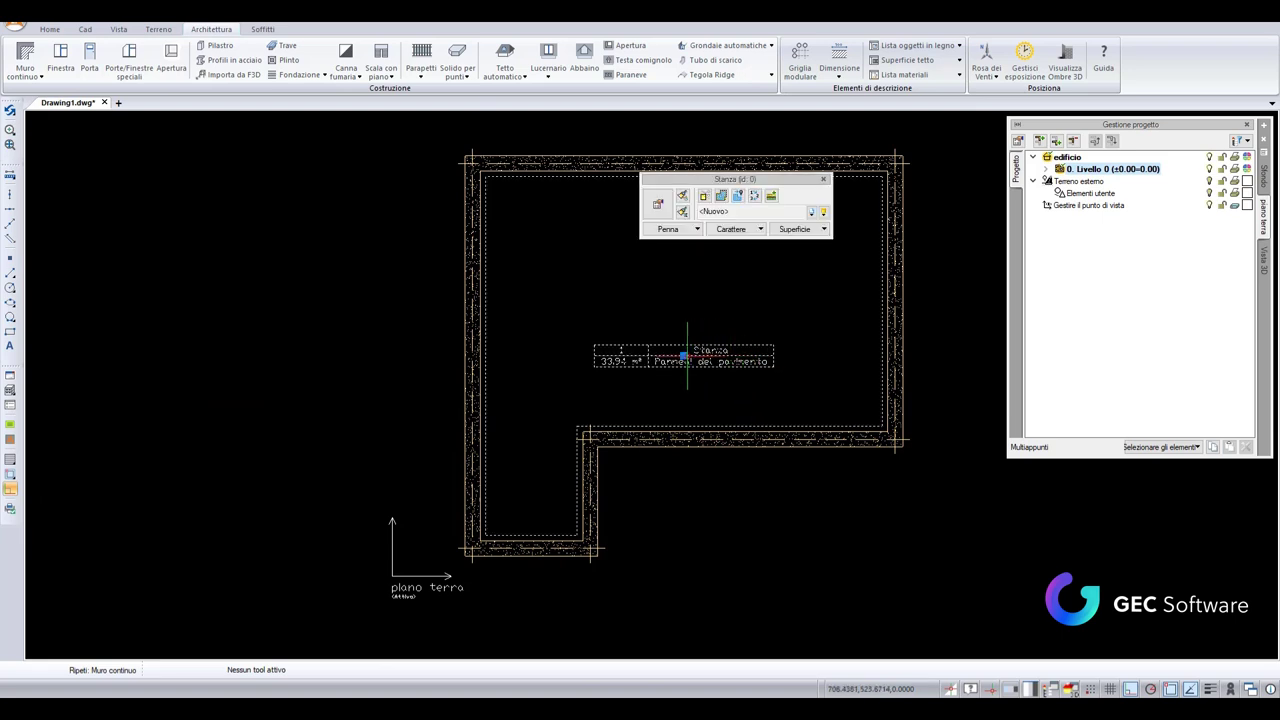
{"action": "left_click", "coordinate": [687, 357]}
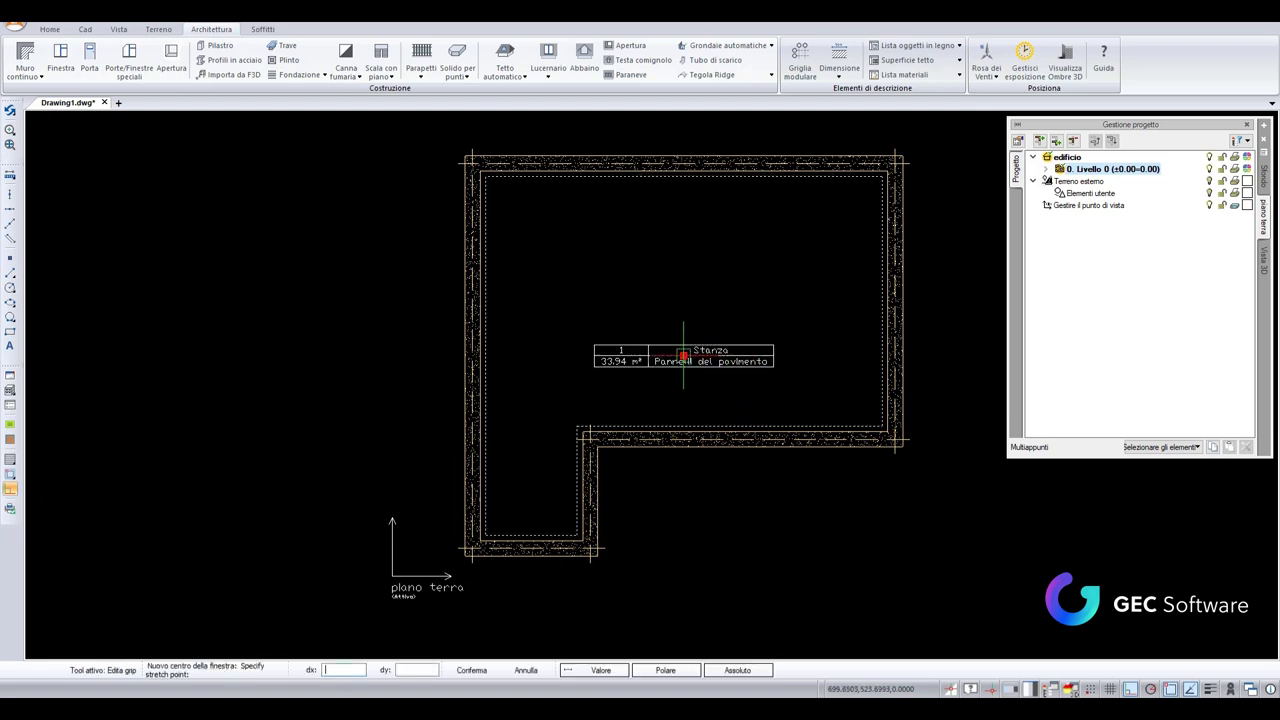
{"action": "left_click", "coordinate": [1260, 262]}
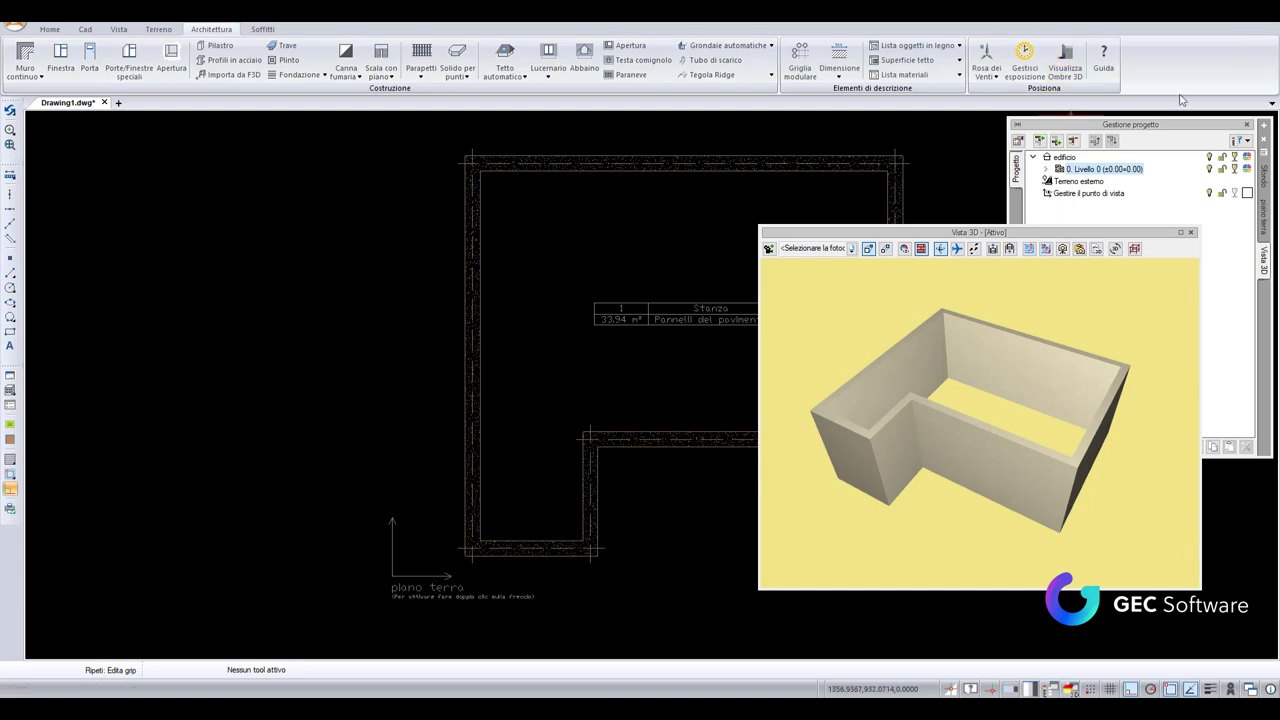
Step: Orbit the 3D model to view the L-shaped room from another angle
{"action": "mouse_move", "coordinate": [963, 429]}
{"action": "left_mouse_down"}
{"action": "mouse_move", "coordinate": [1010, 430]}
{"action": "mouse_move", "coordinate": [960, 430]}
{"action": "mouse_move", "coordinate": [1000, 430]}
{"action": "mouse_move", "coordinate": [1000, 470]}
{"action": "mouse_move", "coordinate": [930, 470]}
{"action": "left_mouse_up"}
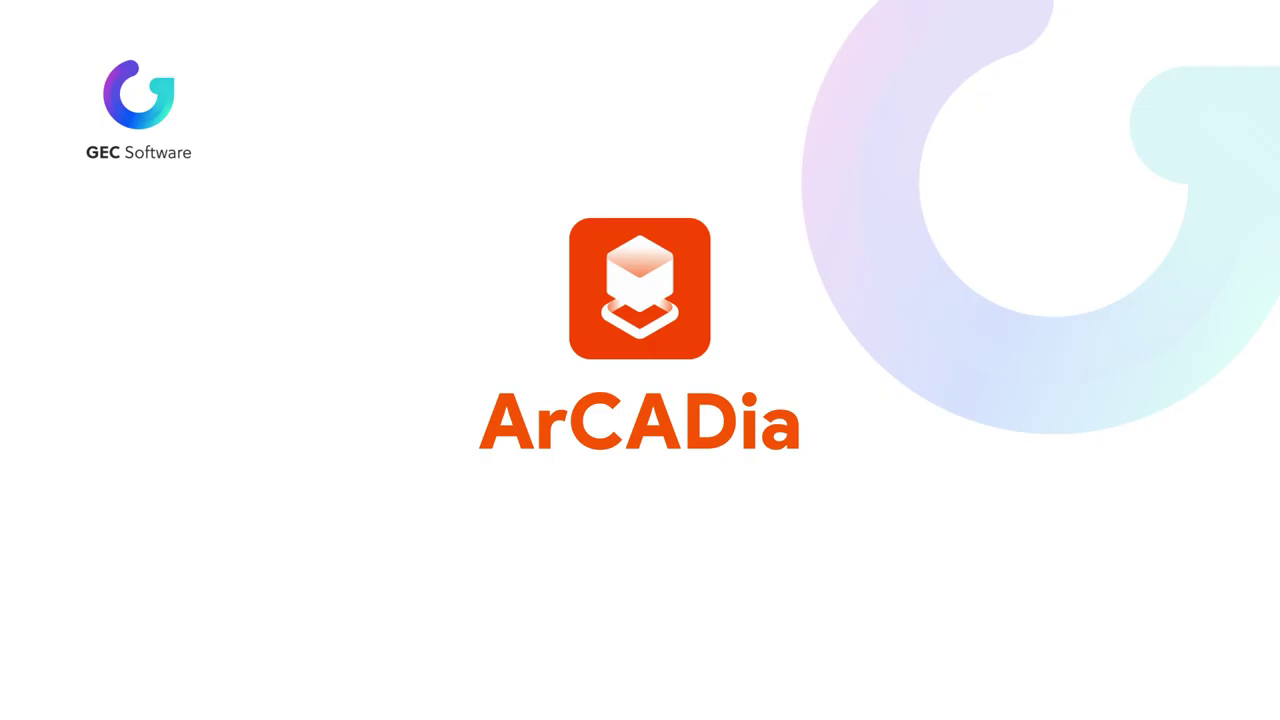